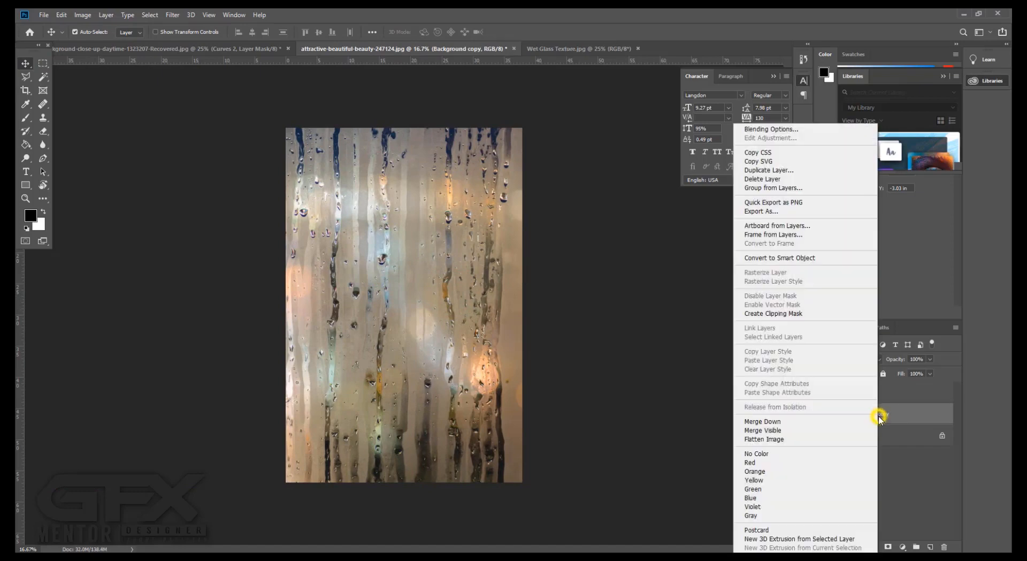
Convert the Background copy layer and Layer 1 to smart objects.
left_click(799, 257)
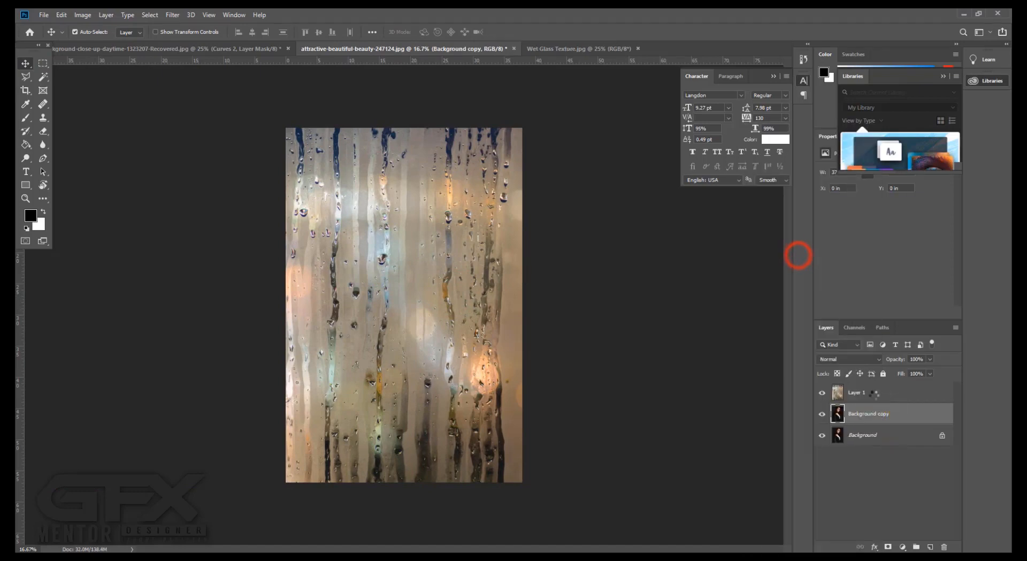
right_click(871, 394)
left_click(822, 256)
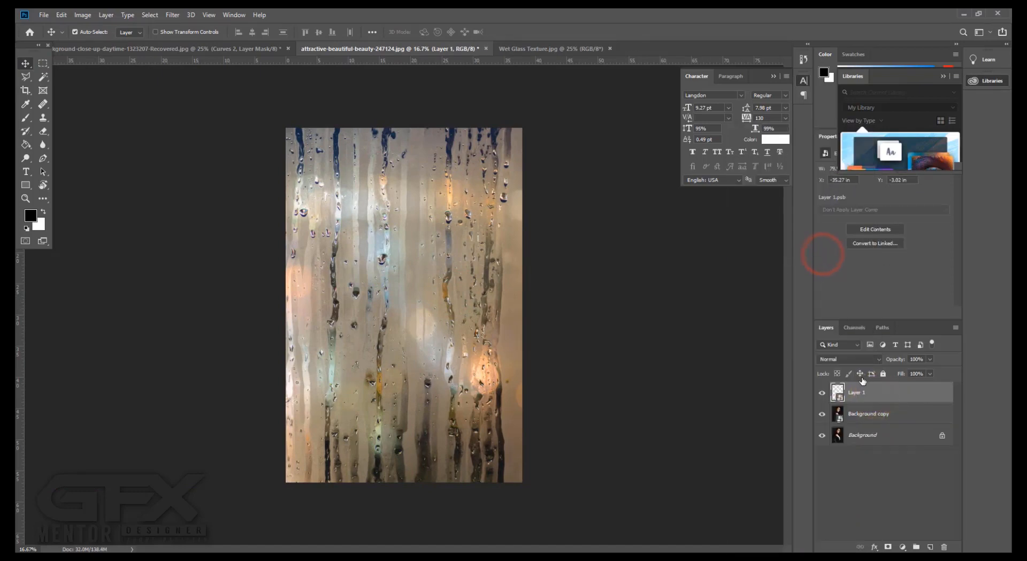
Hide Layer 1 and apply a Box Blur with a radius of about 34 pixels to the Background copy layer.
left_click(821, 397)
left_click(848, 418)
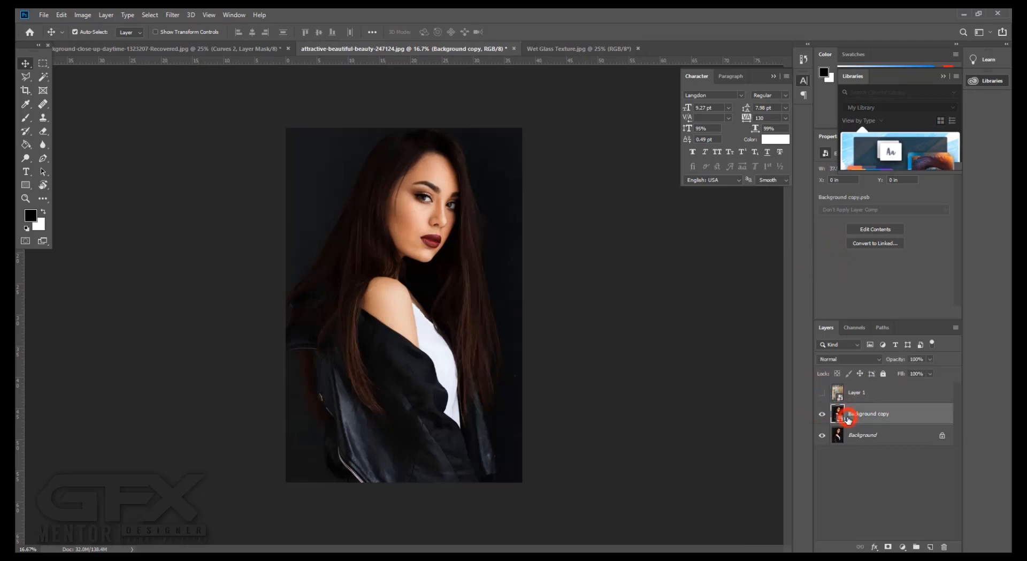
left_click(173, 15)
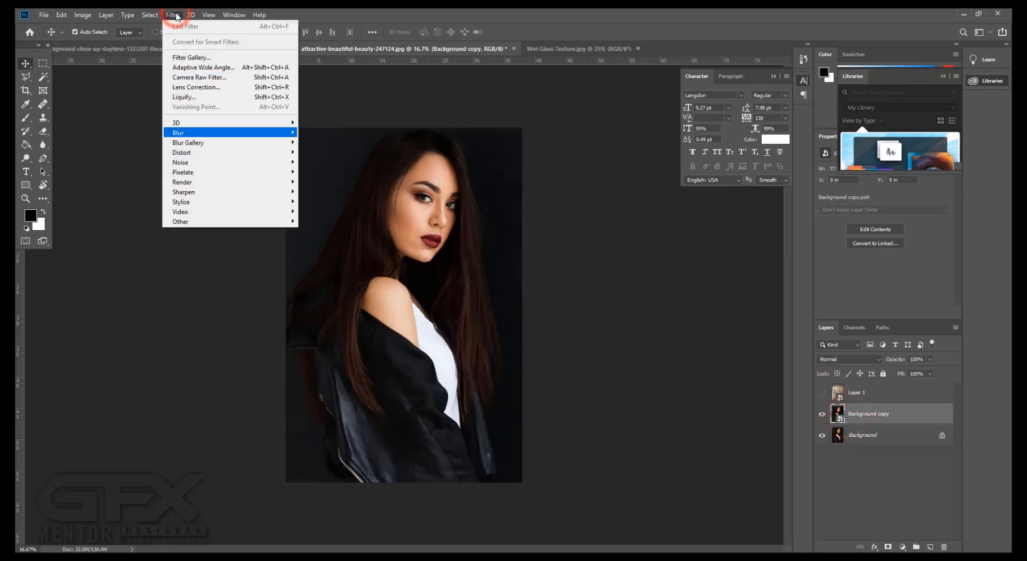
left_click(319, 162)
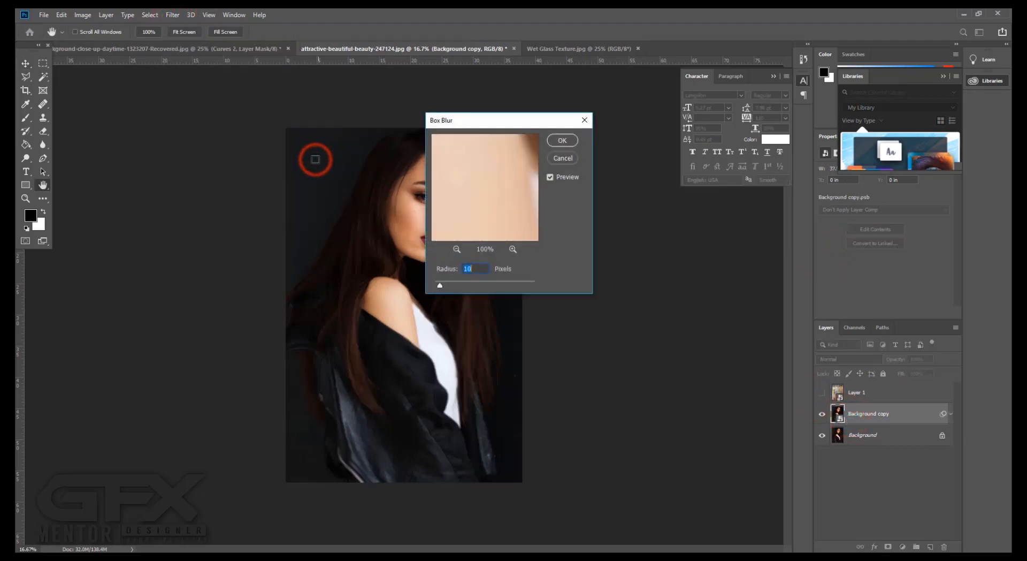
left_click_drag(455, 284, 457, 284)
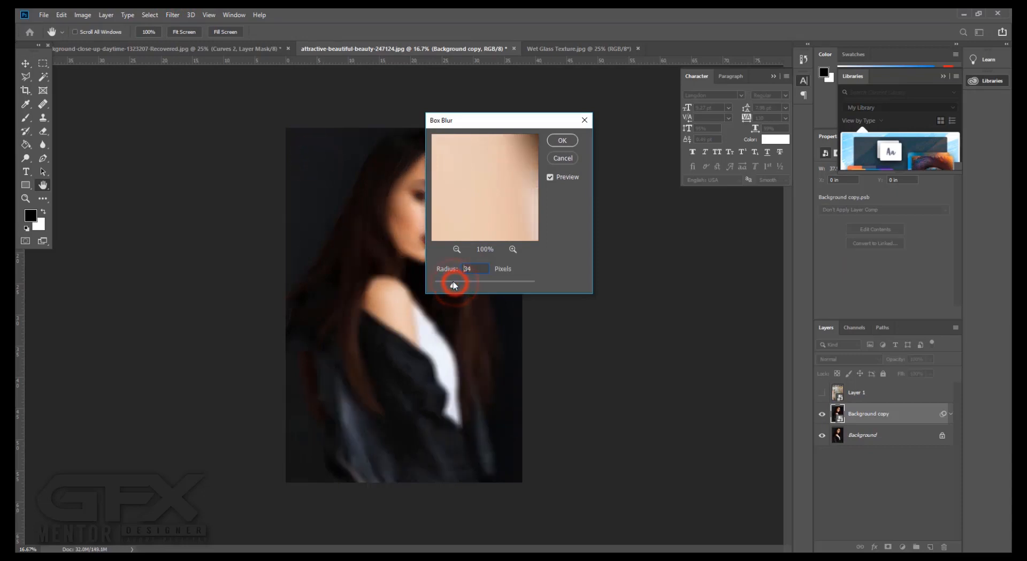
left_click_drag(452, 121, 581, 146)
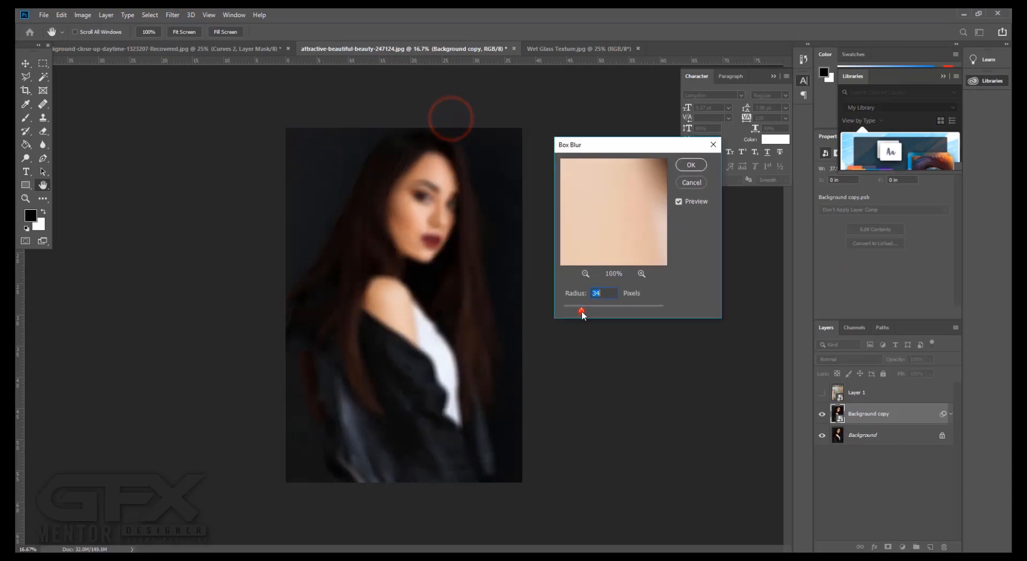
left_click_drag(582, 310, 584, 310)
left_click(684, 167)
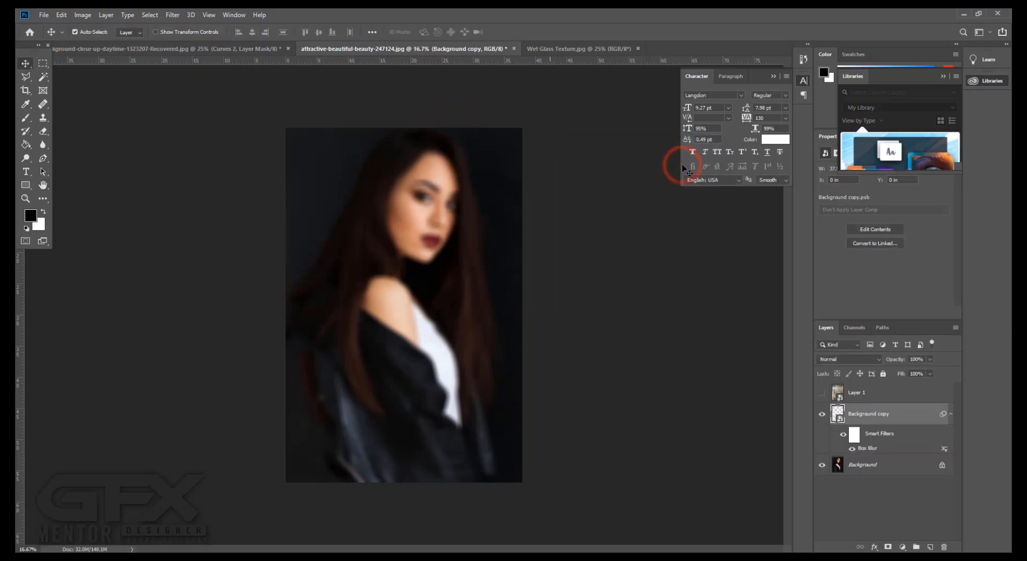
Show Layer 1 and sample its beige right edge with Color Range, using Localized Color Clusters and a Fuzziness of 7.
left_click(823, 393)
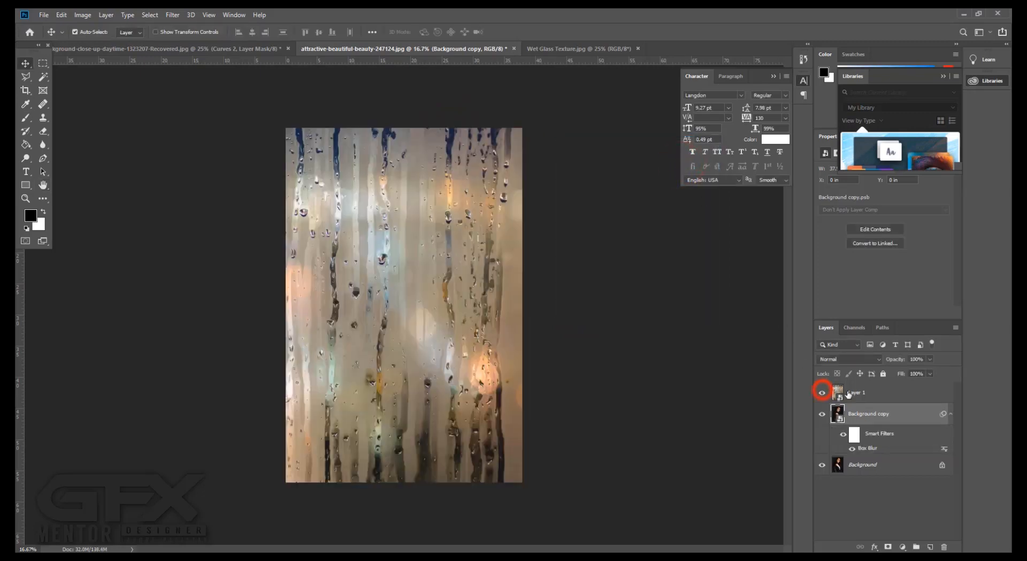
left_click(848, 393)
left_click(172, 15)
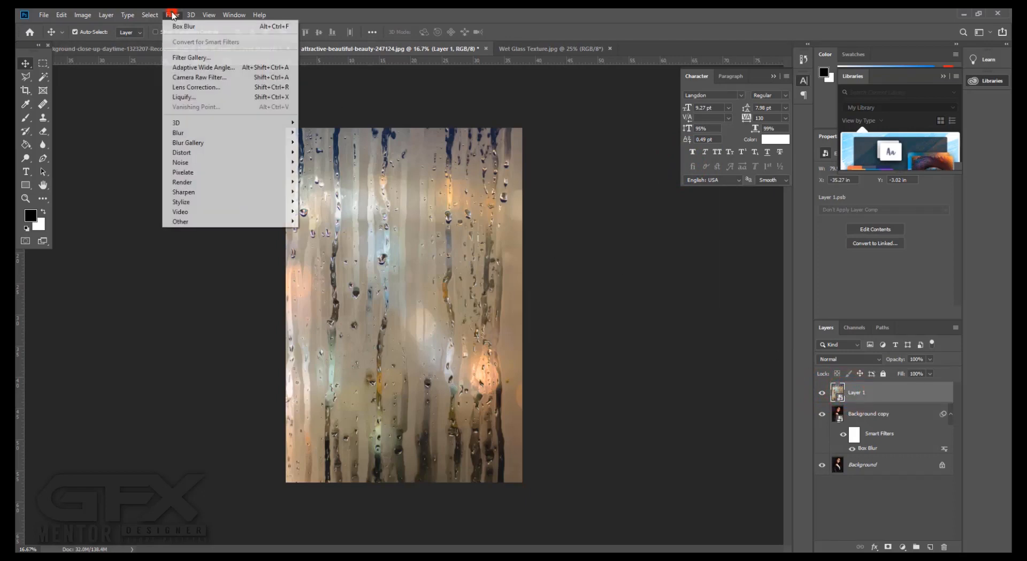
mouse_move(150, 14)
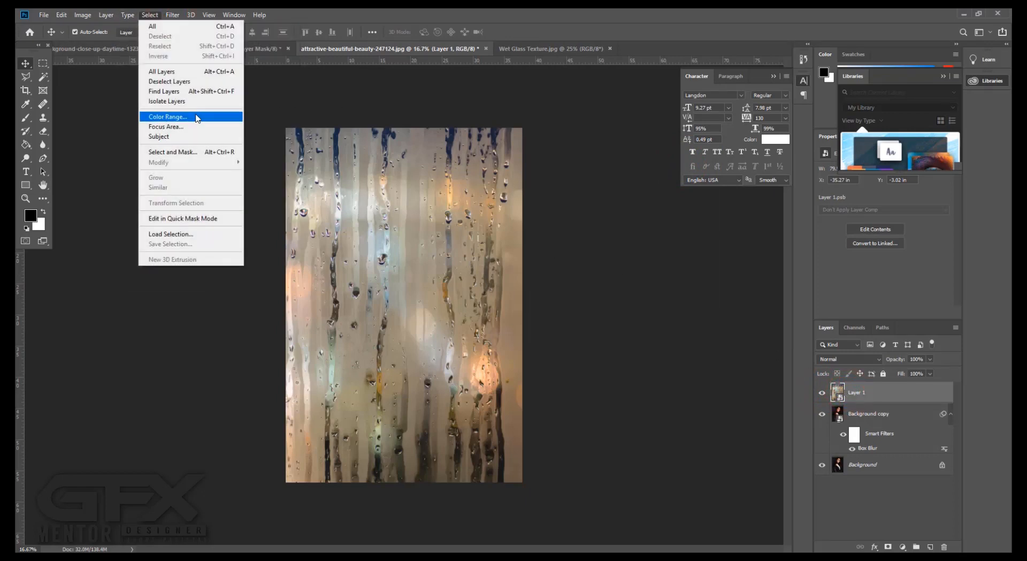
left_click(198, 117)
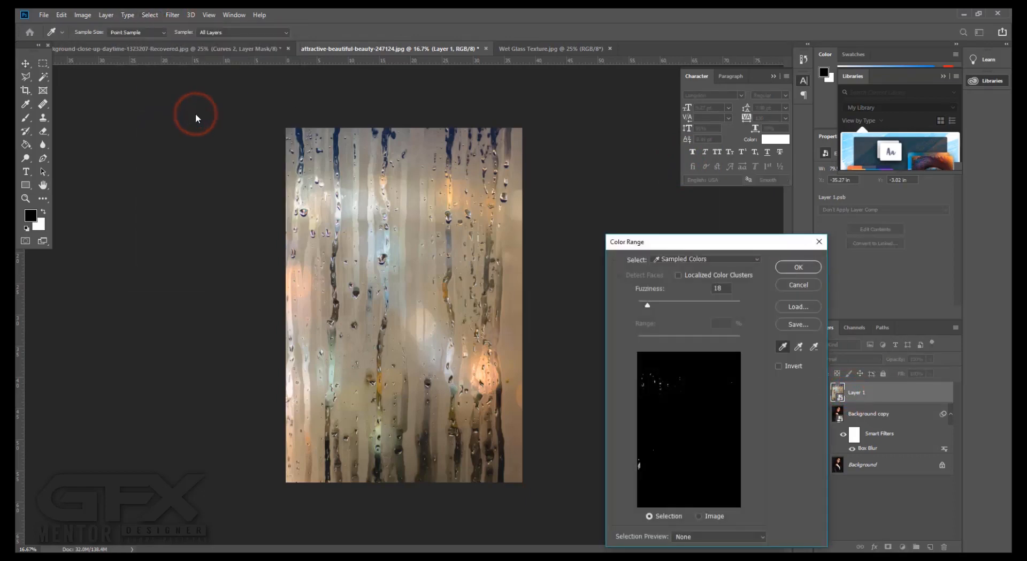
left_click(518, 254)
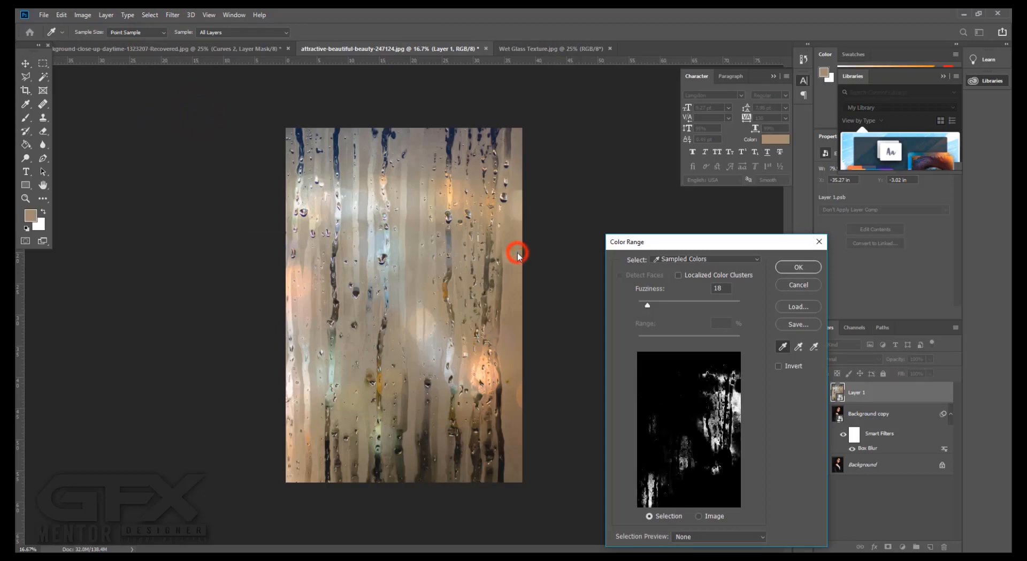
left_click(687, 276)
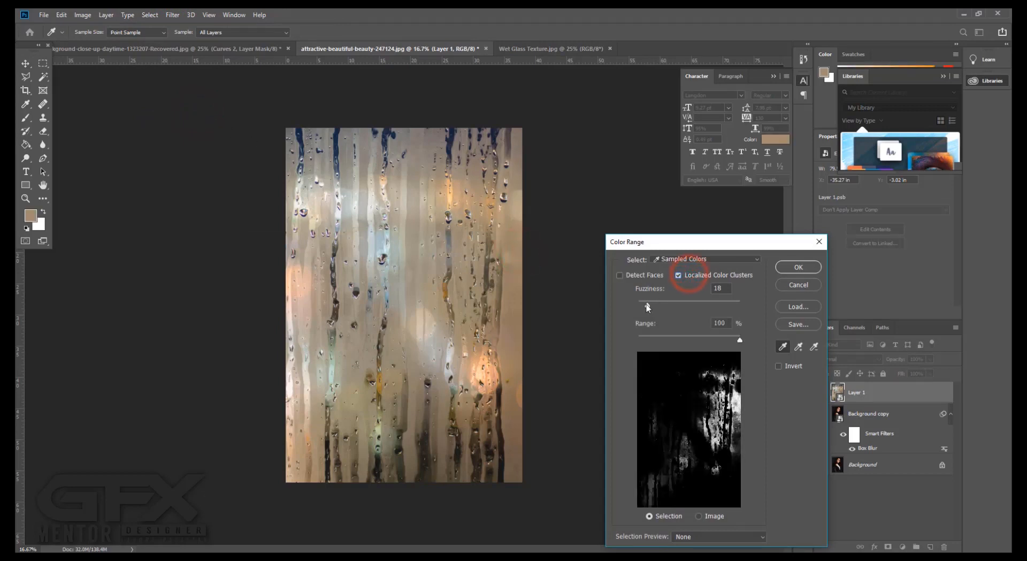
left_click_drag(648, 306, 641, 305)
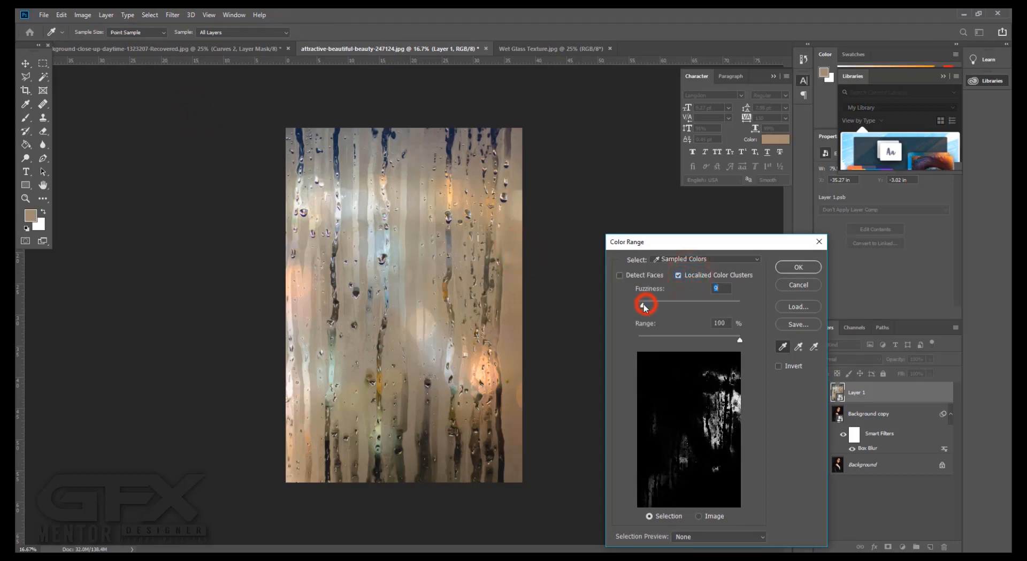
Add the beige, grey and brown glass tones along the image's right edge, centre and left side to the sampled colours.
left_click(793, 347)
left_click(517, 284)
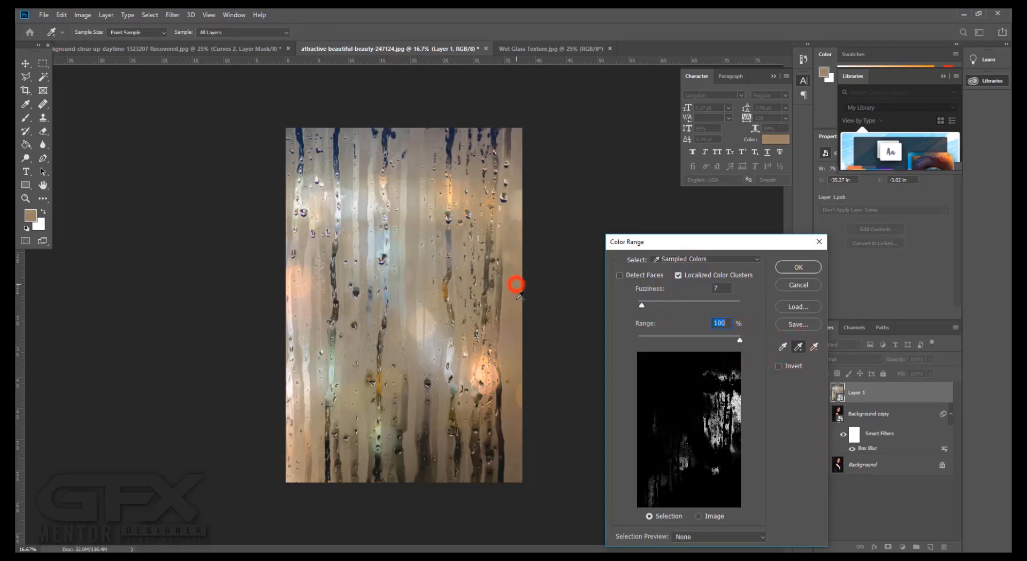
left_click(515, 429)
left_click(415, 450)
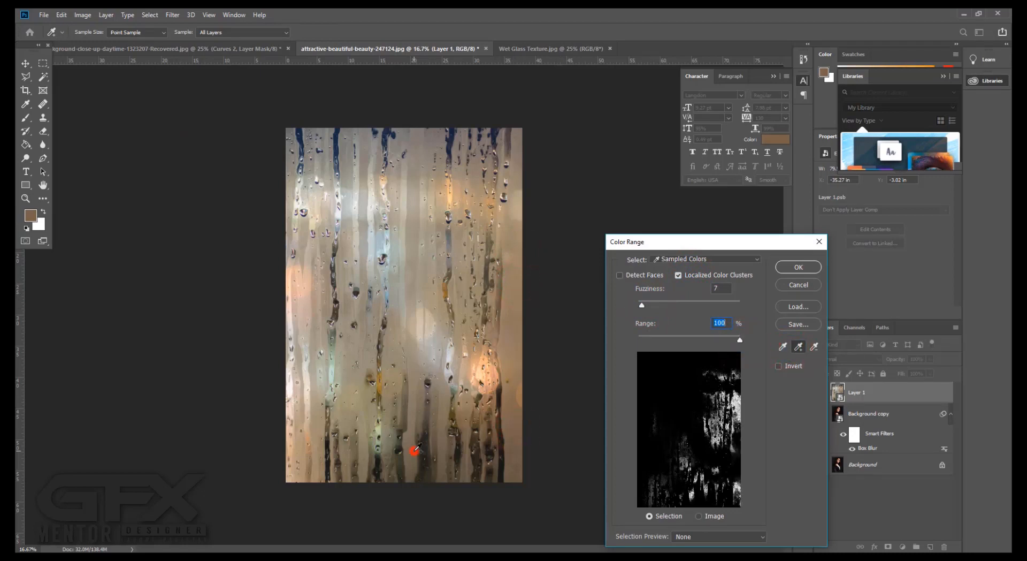
left_click(412, 292)
left_click(412, 194)
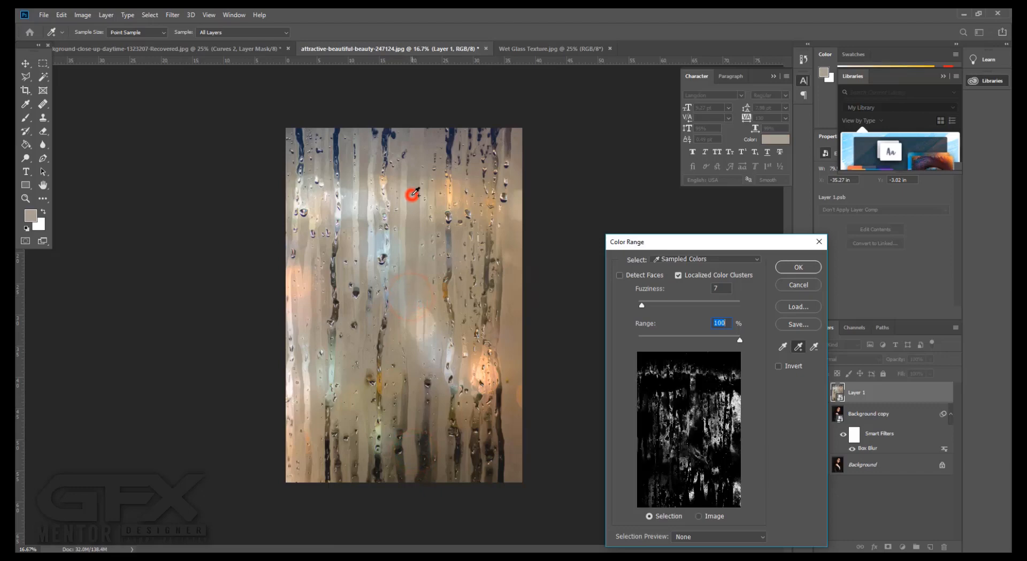
left_click(413, 130)
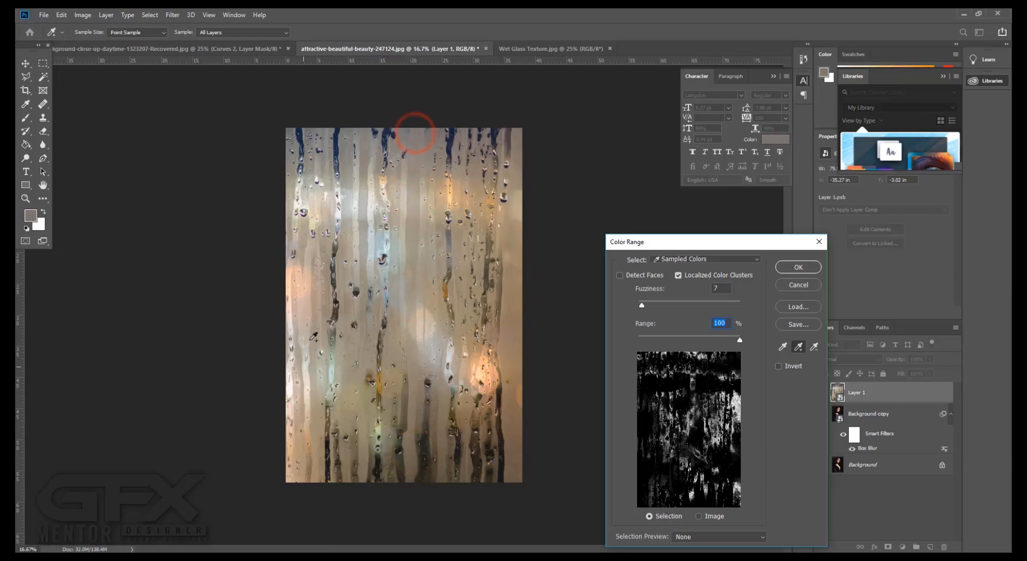
left_click(300, 359)
left_click(309, 466)
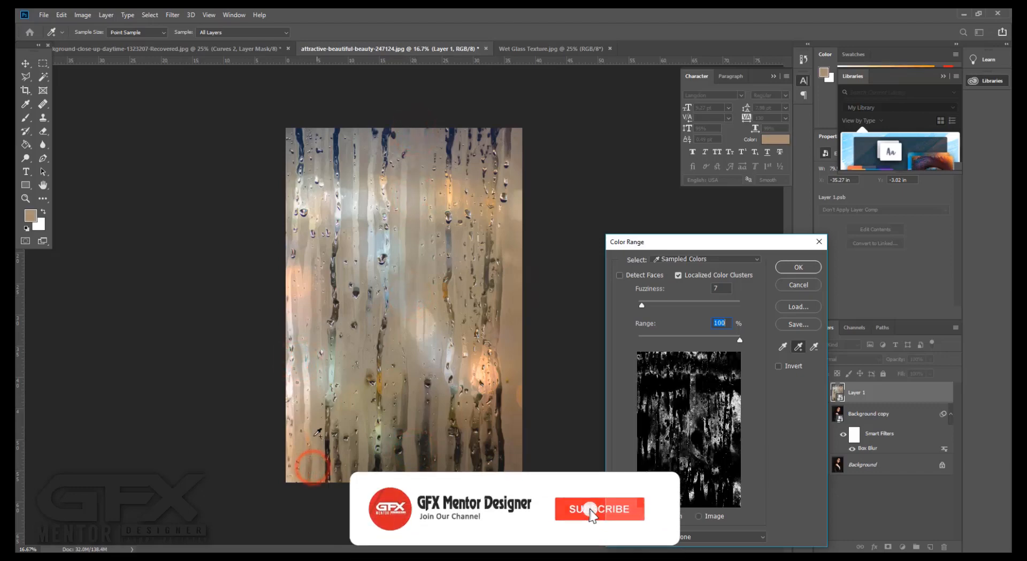
left_click(315, 412)
left_click(366, 239)
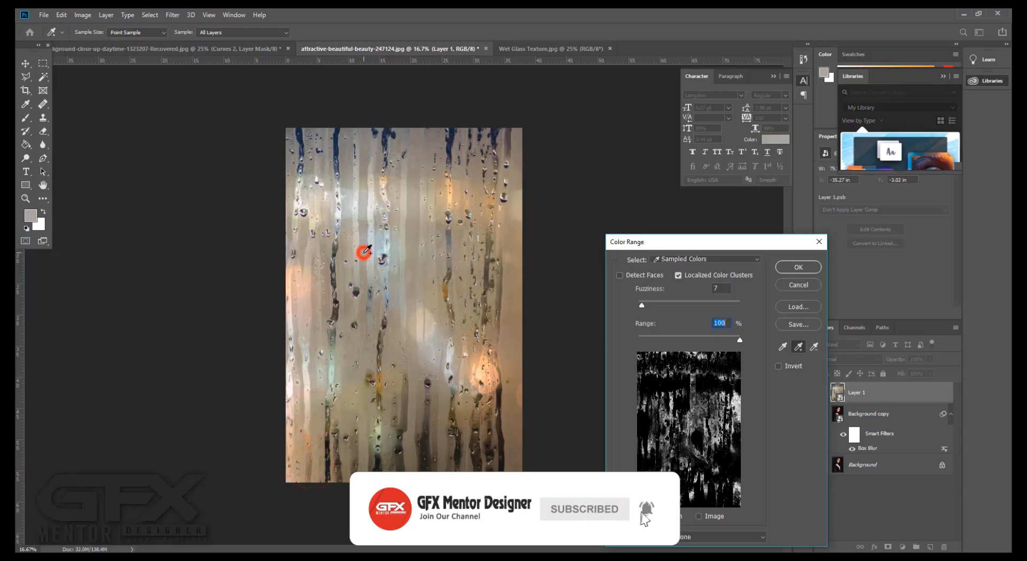
left_click(352, 184)
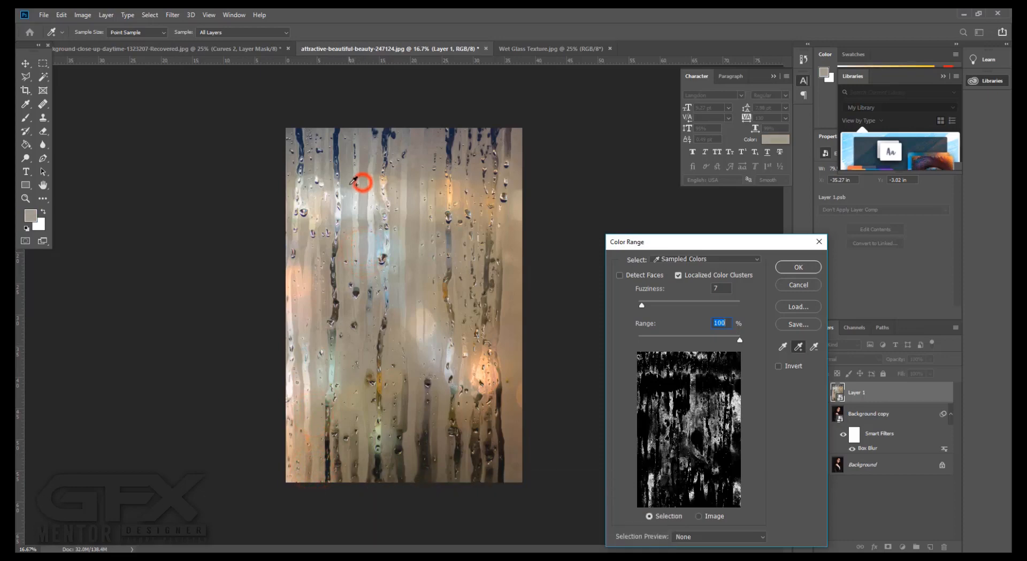
left_click(301, 241)
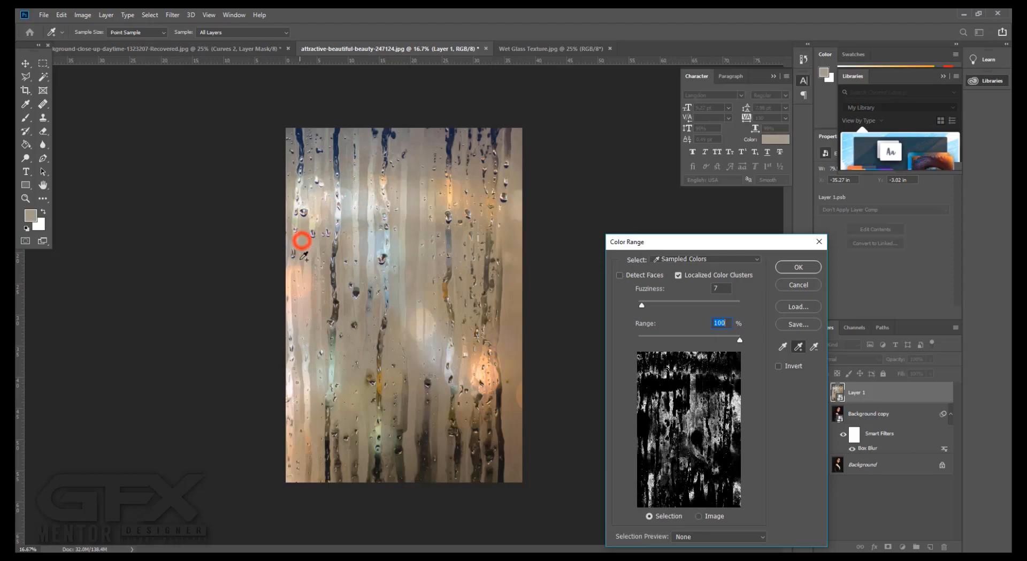
left_click(297, 314)
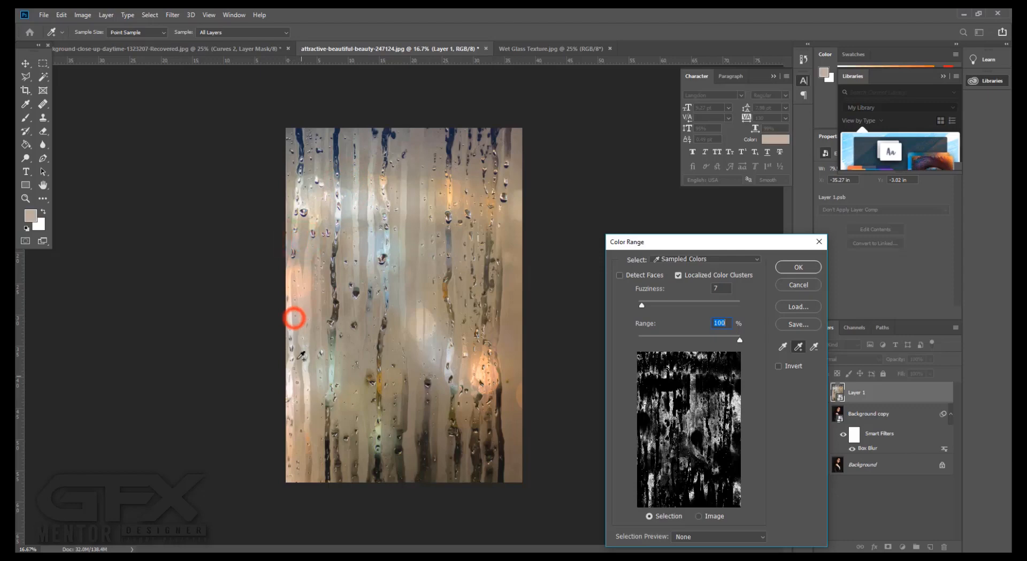
left_click(300, 412)
left_click(299, 460)
left_click(315, 389)
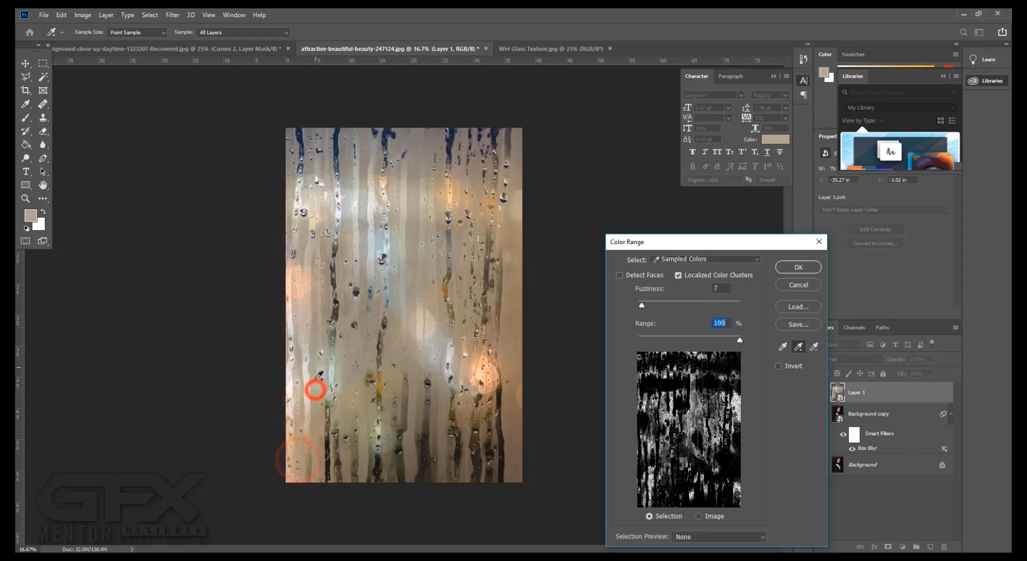
left_click(314, 338)
left_click(406, 287)
left_click(515, 275)
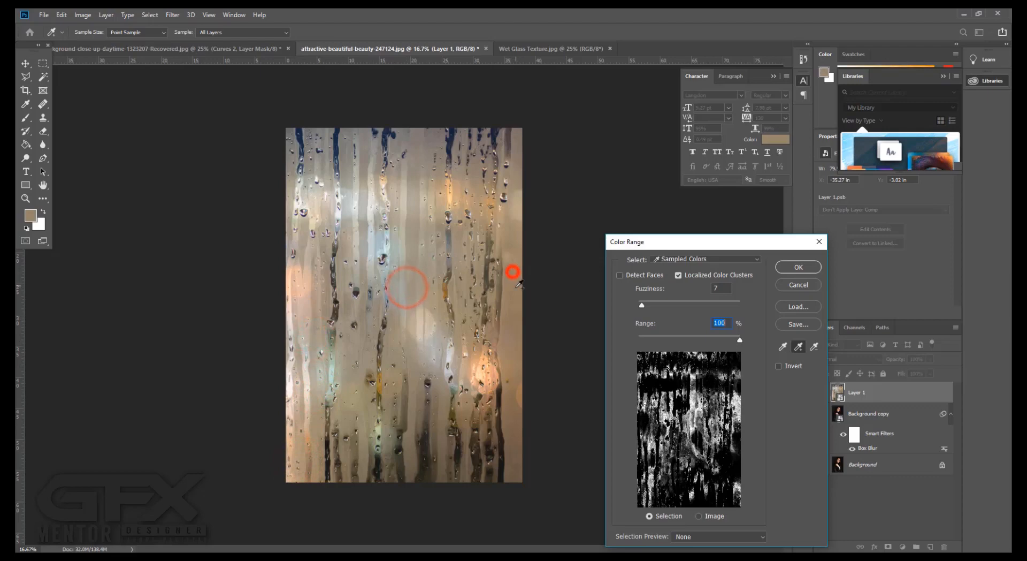
left_click(511, 420)
left_click(516, 453)
left_click(519, 474)
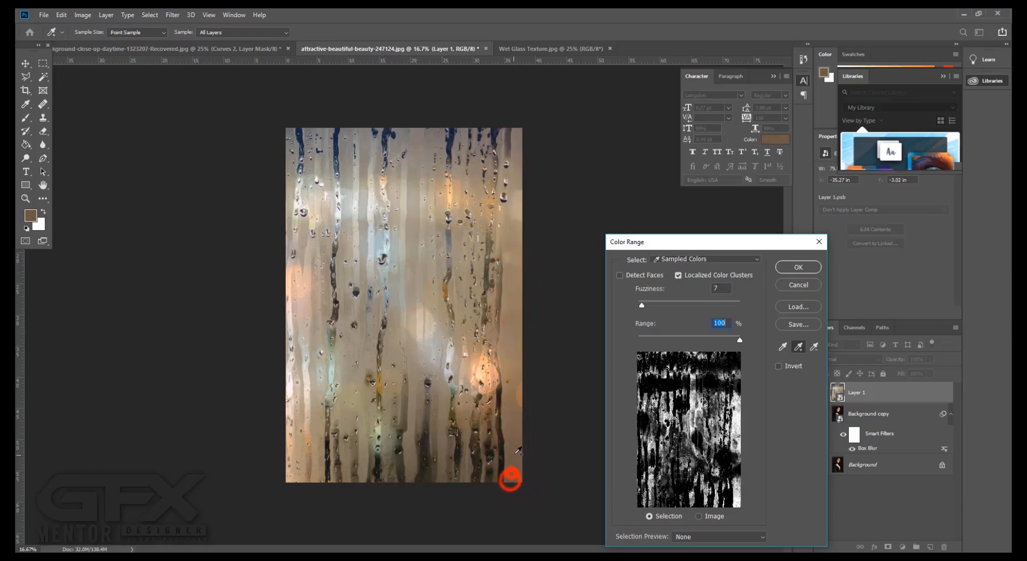
left_click(414, 200)
left_click(415, 217)
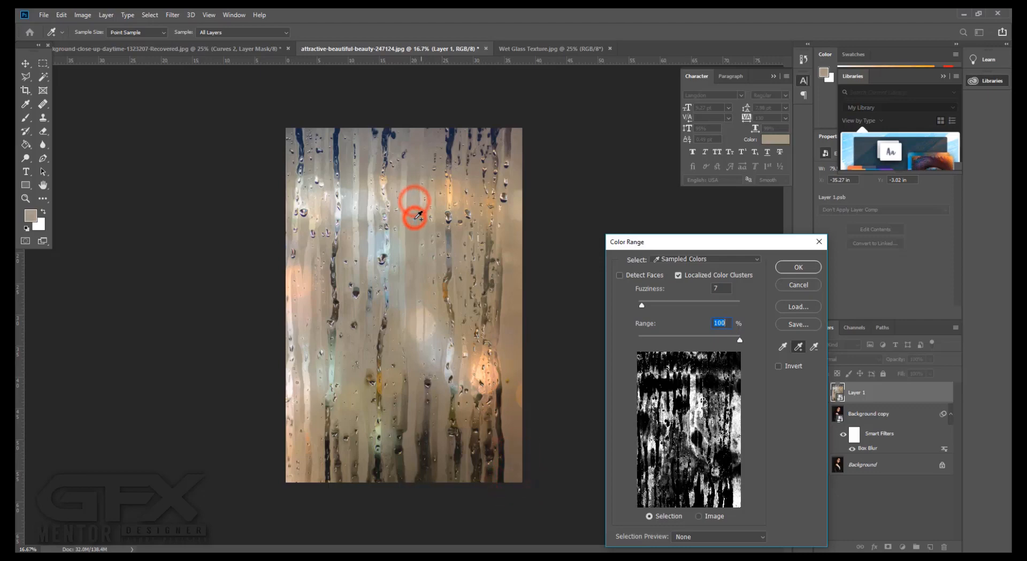
left_click(346, 180)
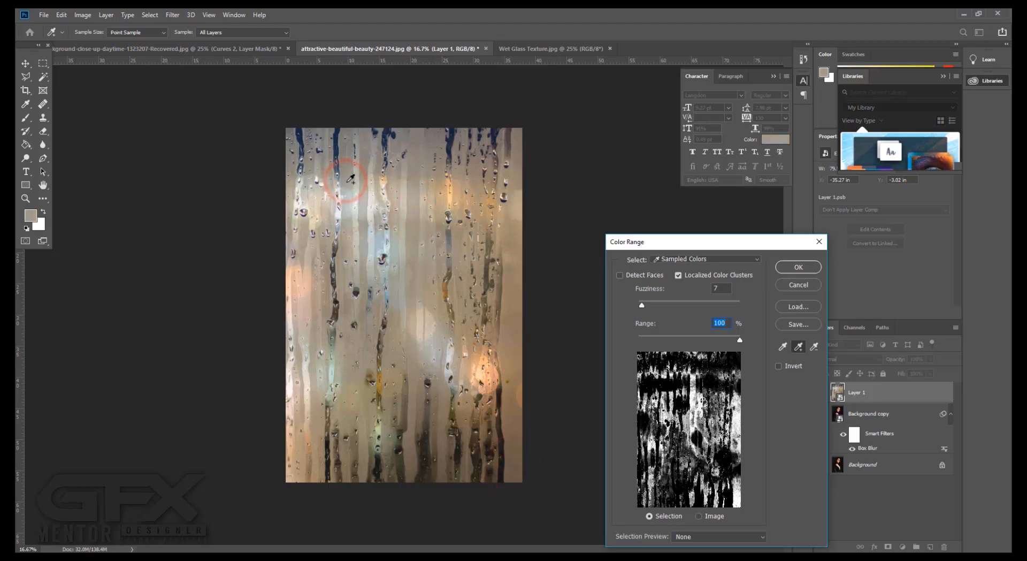
Set the Color Range selection preview to Grayscale.
left_click(699, 539)
left_click(700, 541)
left_click(700, 539)
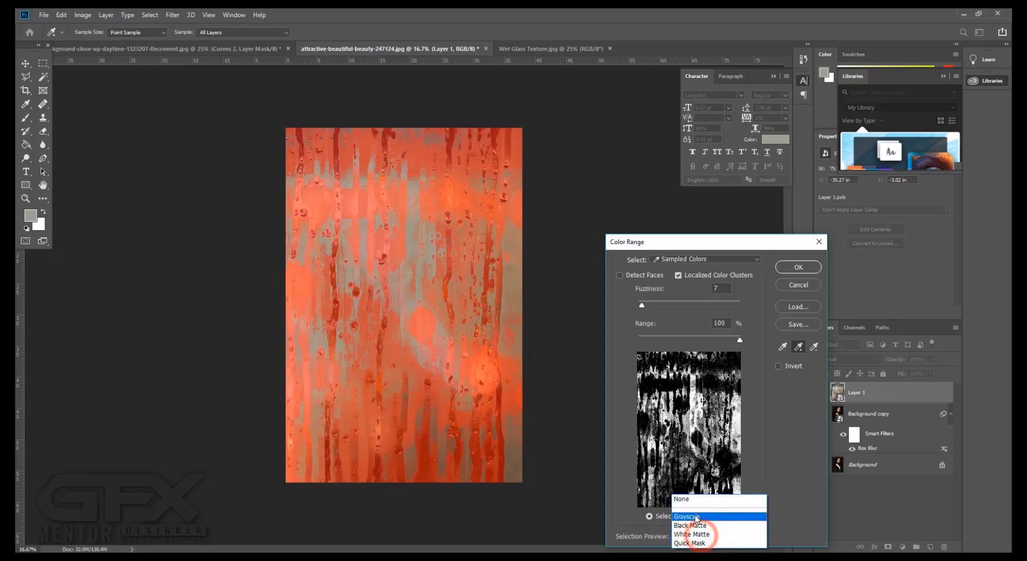
left_click(696, 516)
Set the Range to 48%, adjust the Fuzziness to separate the water streaks from the glass, and create the selection.
left_click_drag(677, 301, 653, 306)
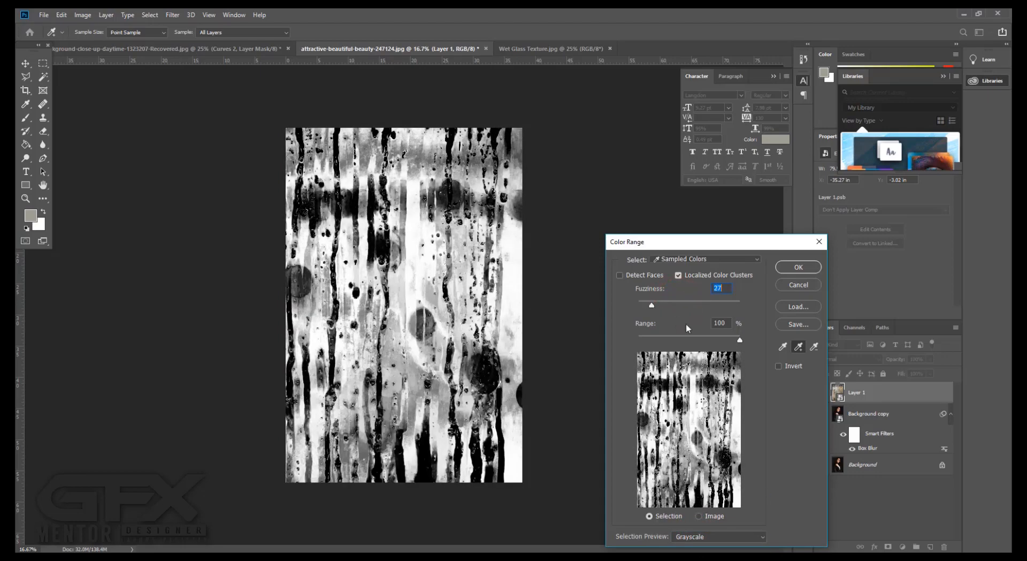
left_click(705, 337)
left_click_drag(690, 339, 683, 337)
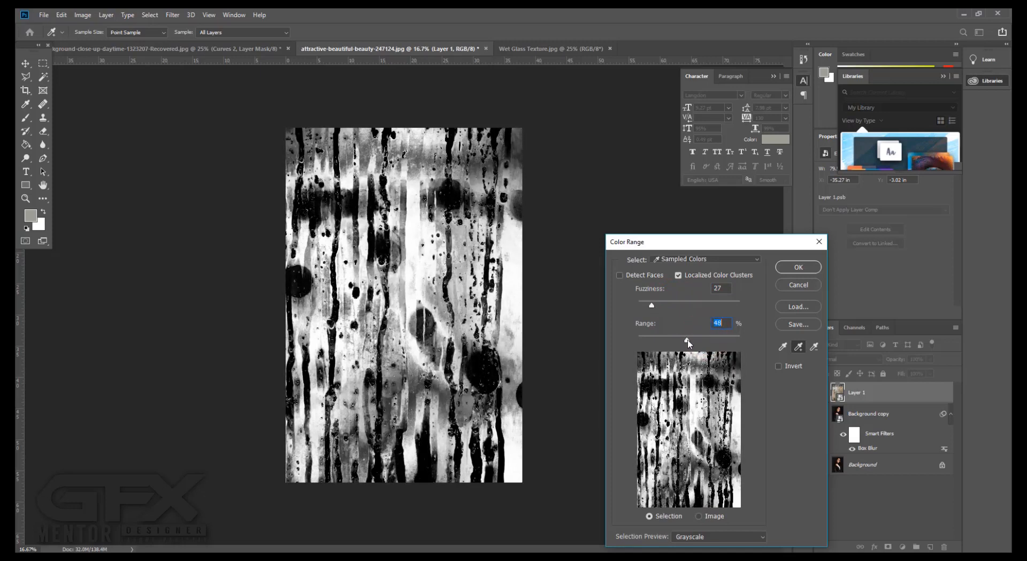
left_click(651, 306)
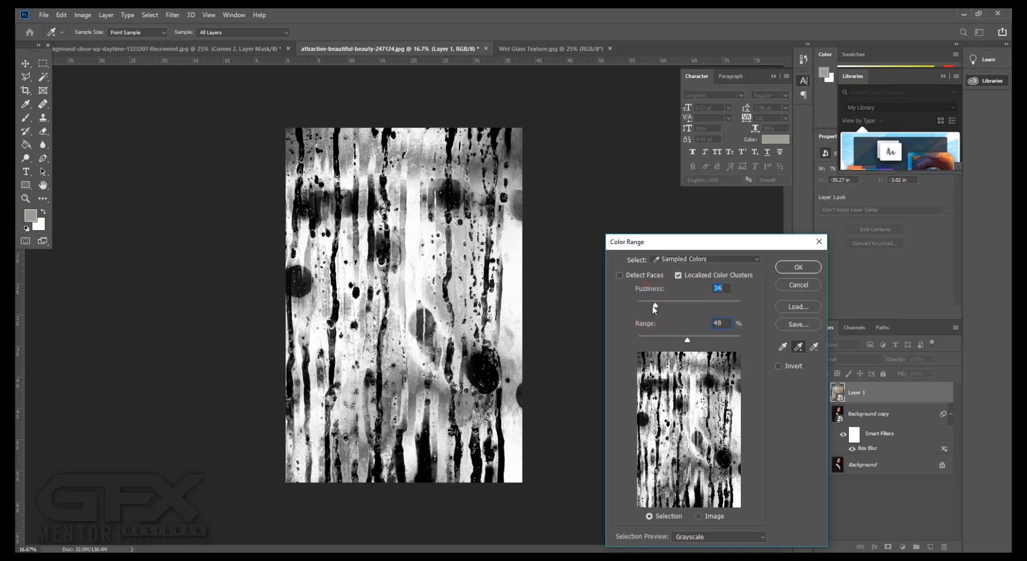
left_click_drag(653, 308, 650, 309)
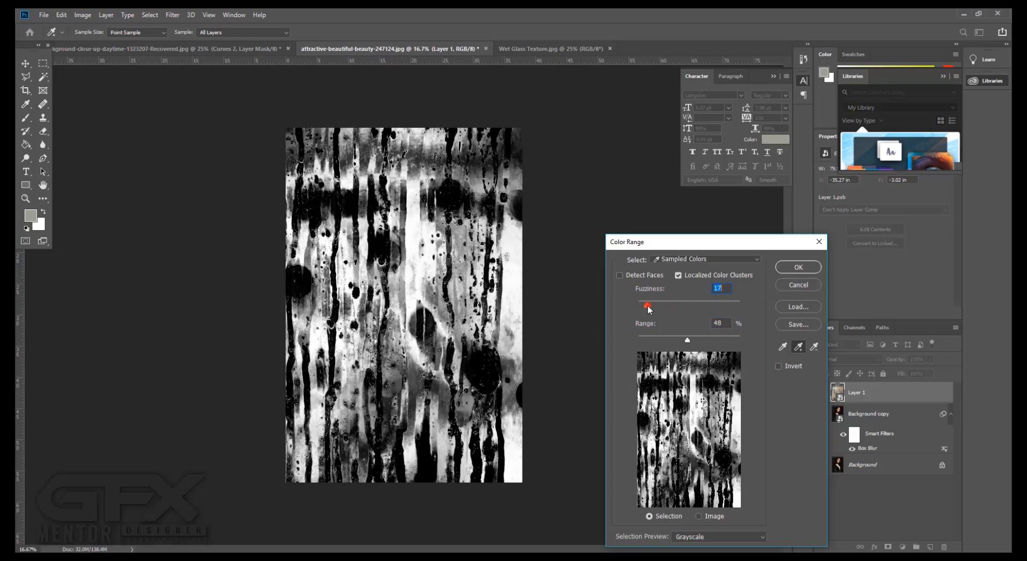
left_click_drag(647, 306, 652, 309)
left_click(793, 267)
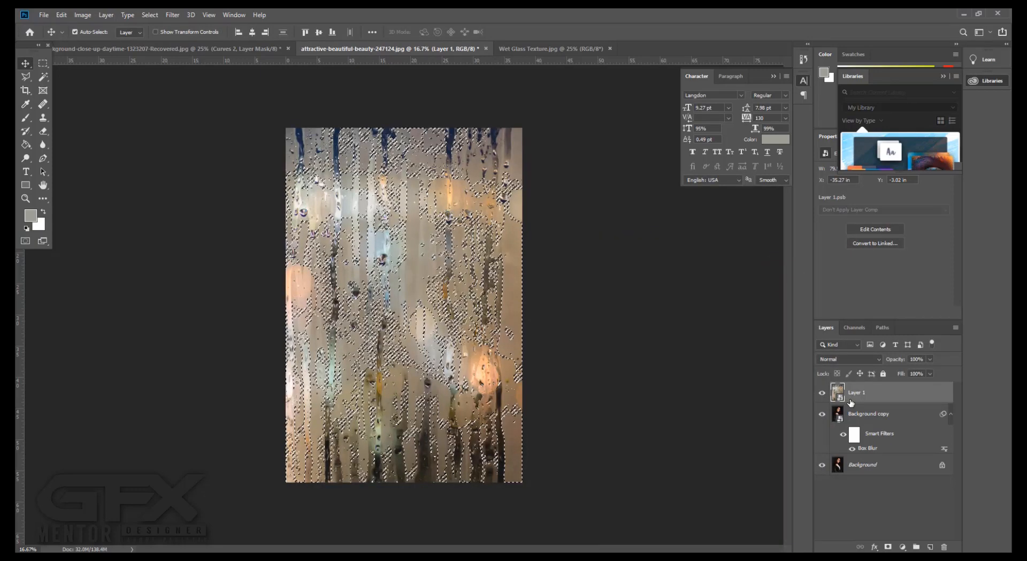
Add a layer mask from the selection to the Background copy layer and check the masked blur on the portrait with Layer 1 hidden.
left_click(866, 413)
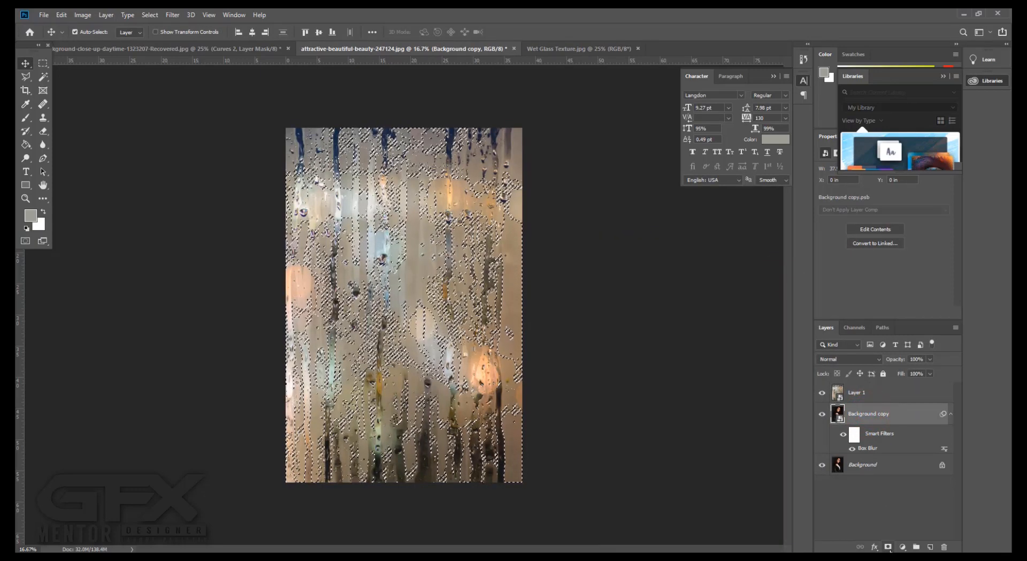
left_click(888, 546)
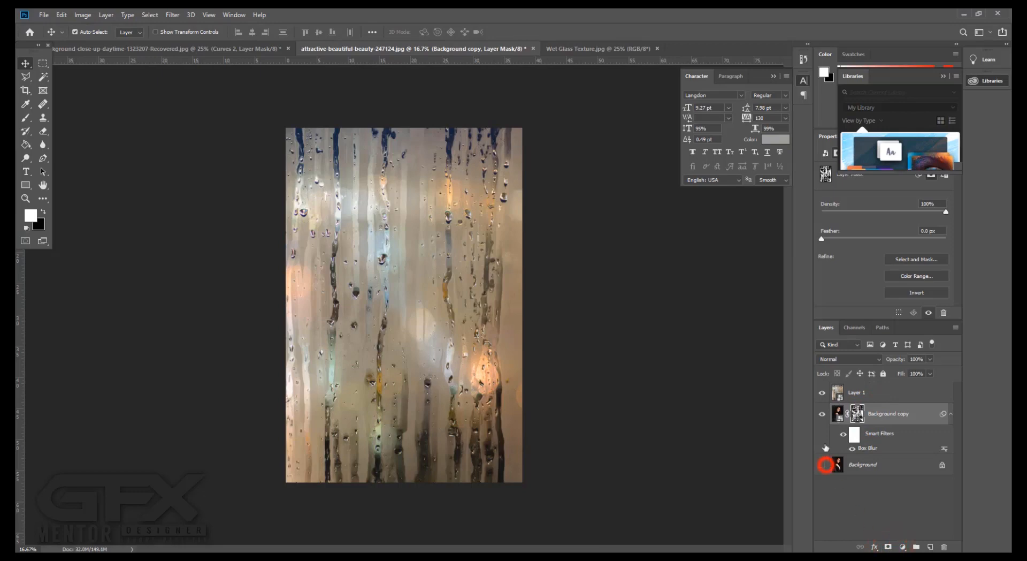
left_click(823, 391)
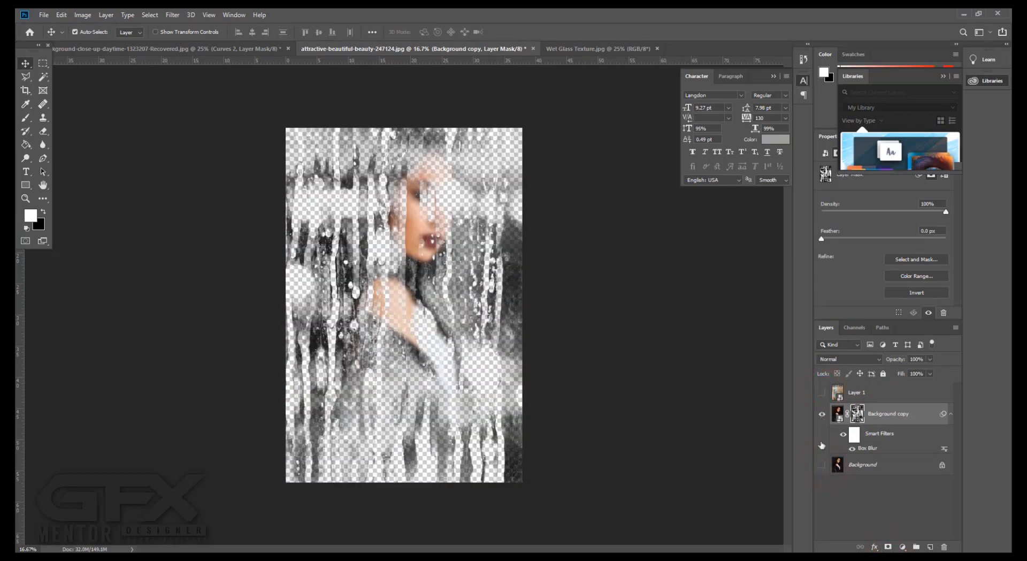
left_click(822, 464)
left_click(435, 221, "ctrl")
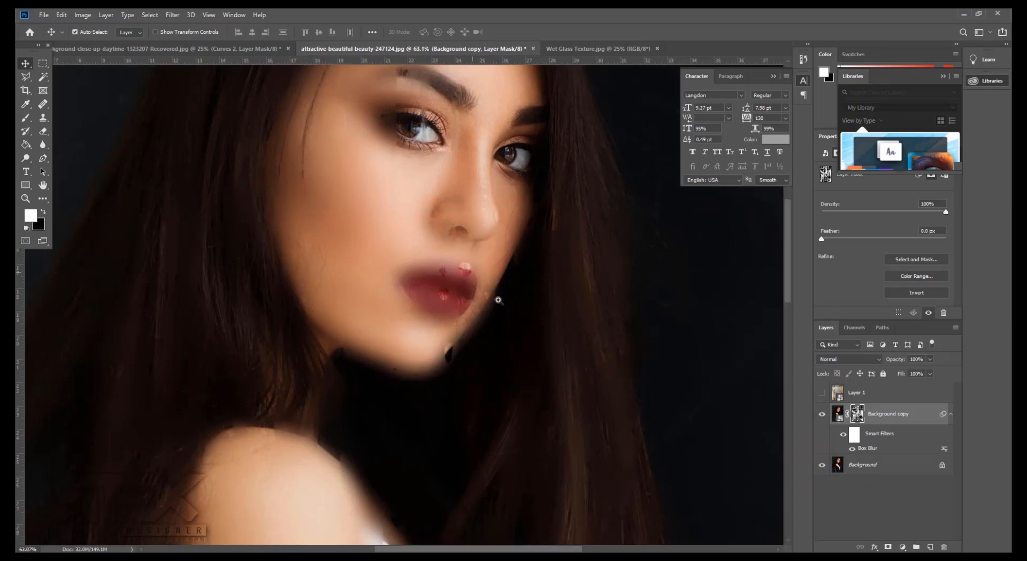
left_click_drag(498, 300, 452, 279)
key("ctrl+0")
left_click(466, 385)
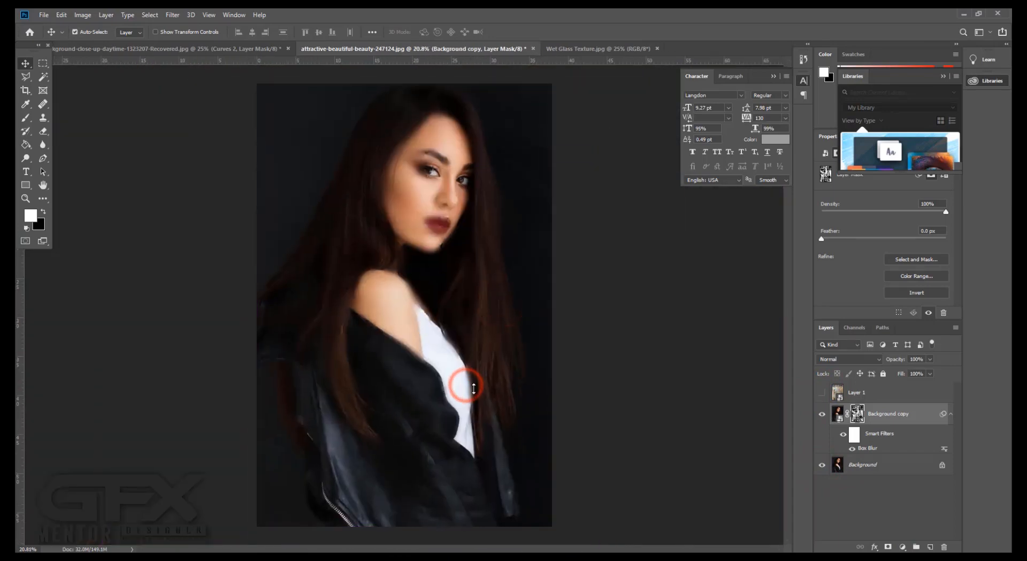
Show Layer 1 again, set its blend mode to Hard Light and reduce its opacity to about 56%.
left_click(823, 393)
left_click(855, 392)
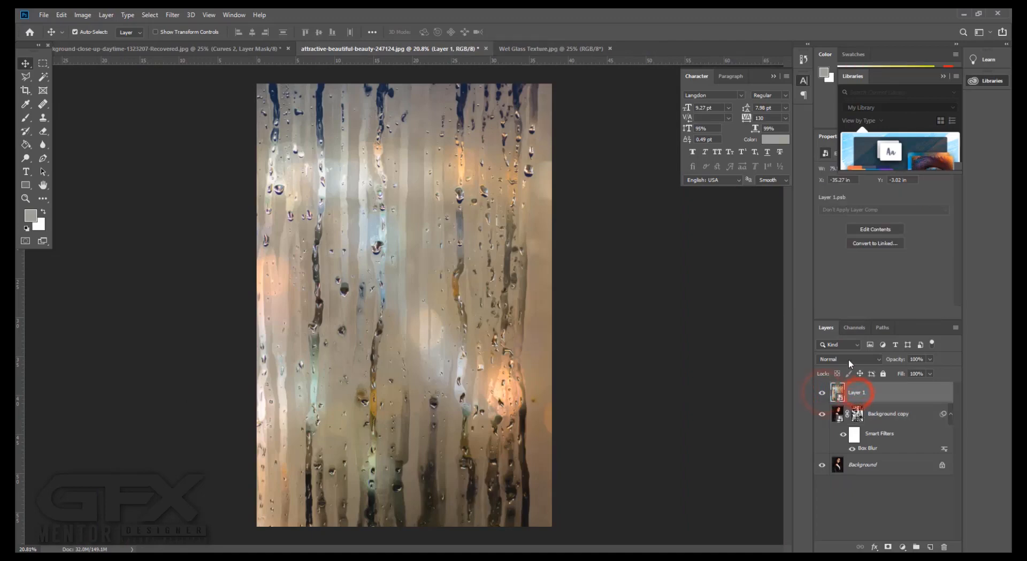
left_click(849, 358)
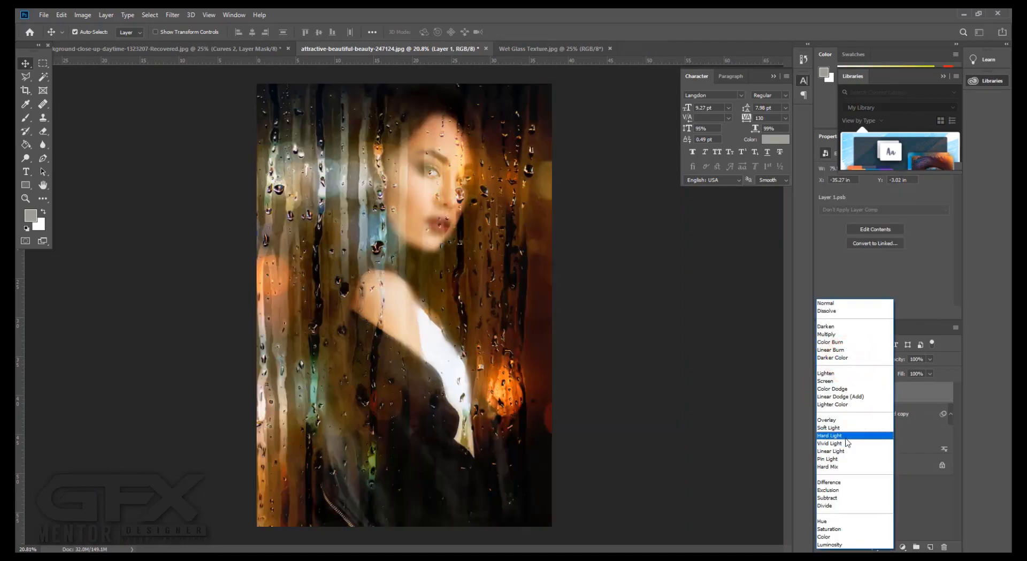
left_click(845, 436)
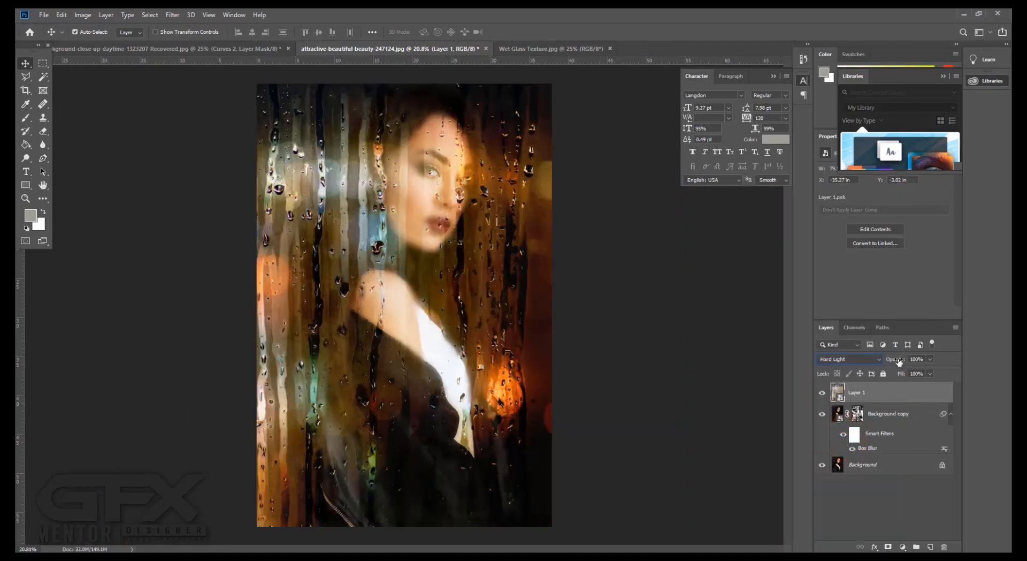
left_click_drag(898, 358, 878, 360)
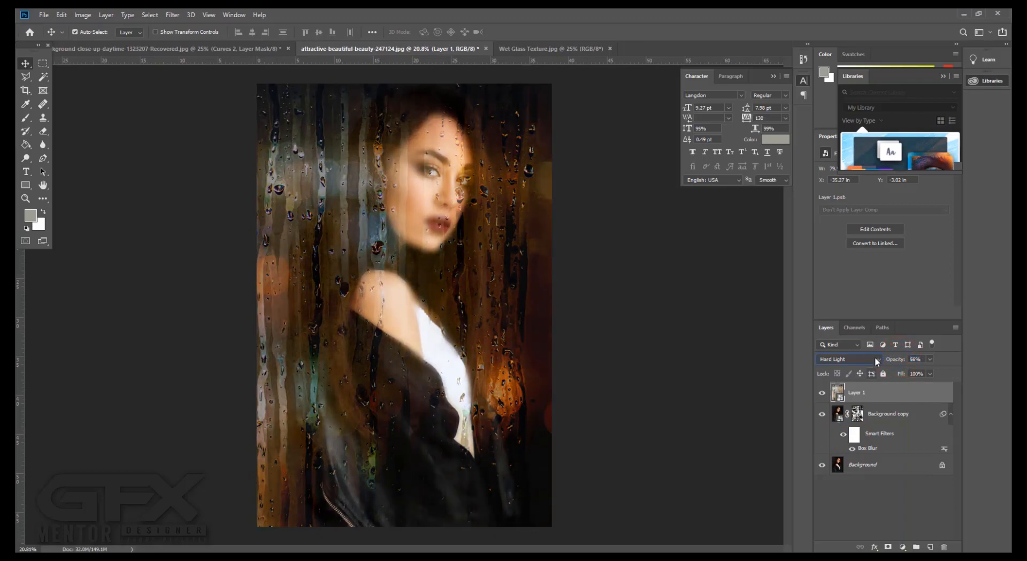
Add a Hue/Saturation adjustment with Saturation -100 above Layer 1 and clip it to that layer.
left_click(867, 392)
left_click(903, 547)
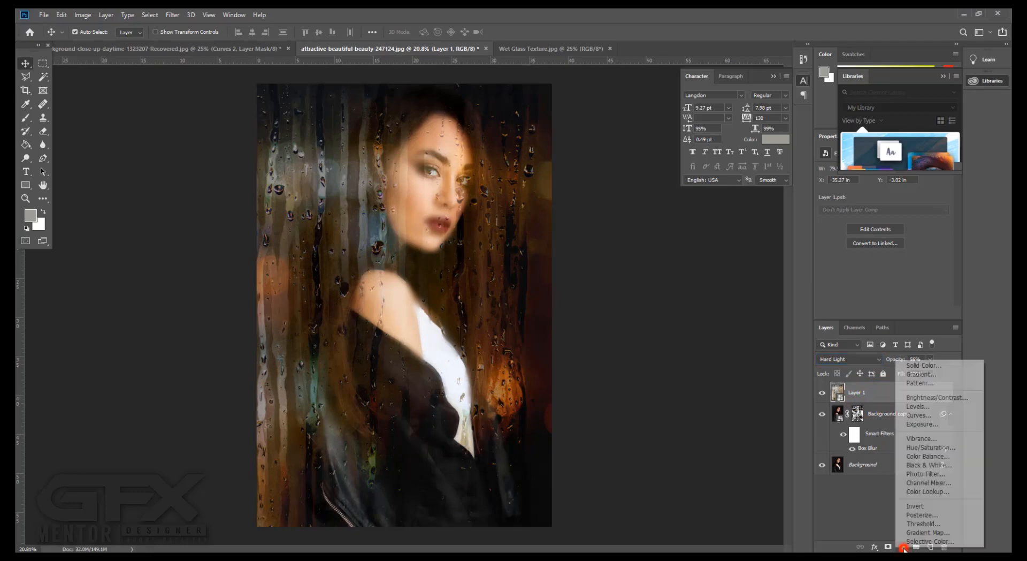
left_click(912, 452)
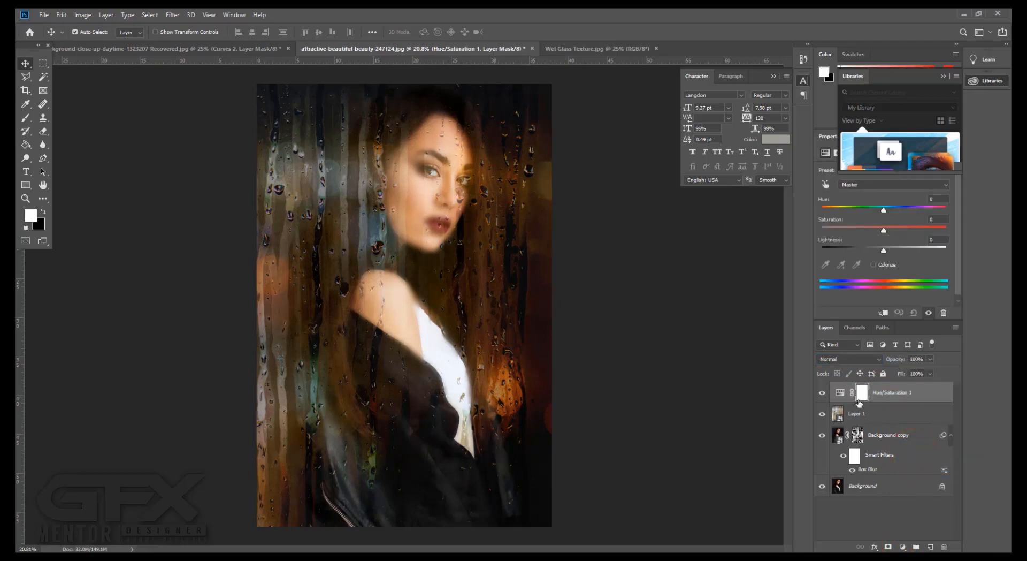
left_click_drag(824, 231, 816, 229)
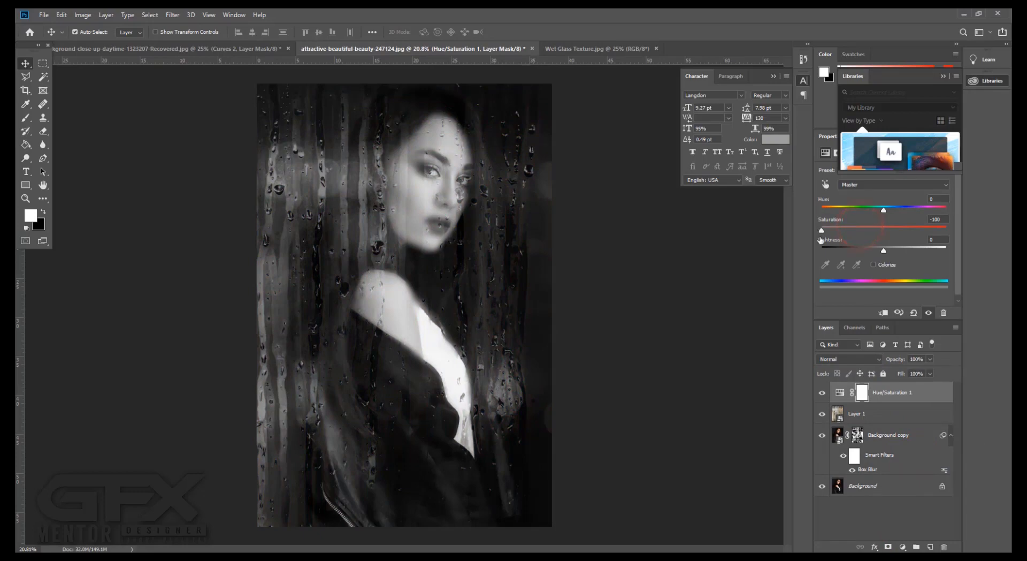
right_click(888, 392)
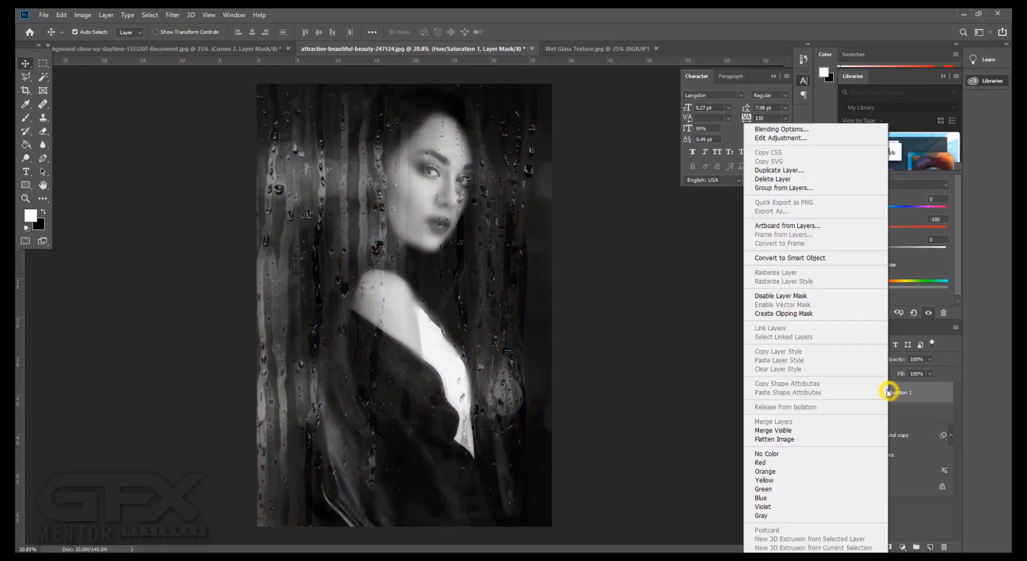
left_click(779, 313)
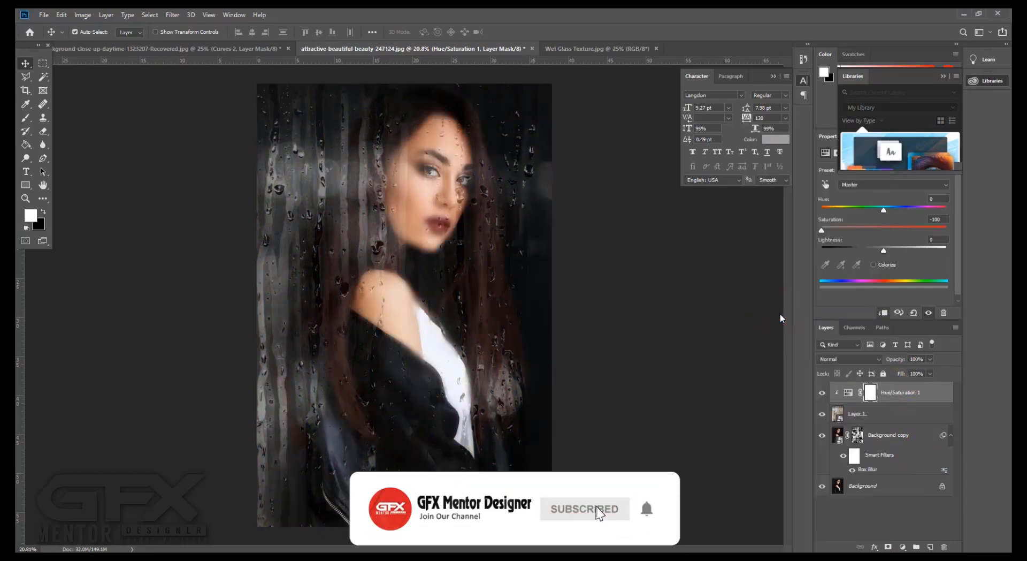
Add a Curves adjustment above the Hue/Saturation layer, clip it to Layer 1 and invert its mask to black.
left_click(903, 546)
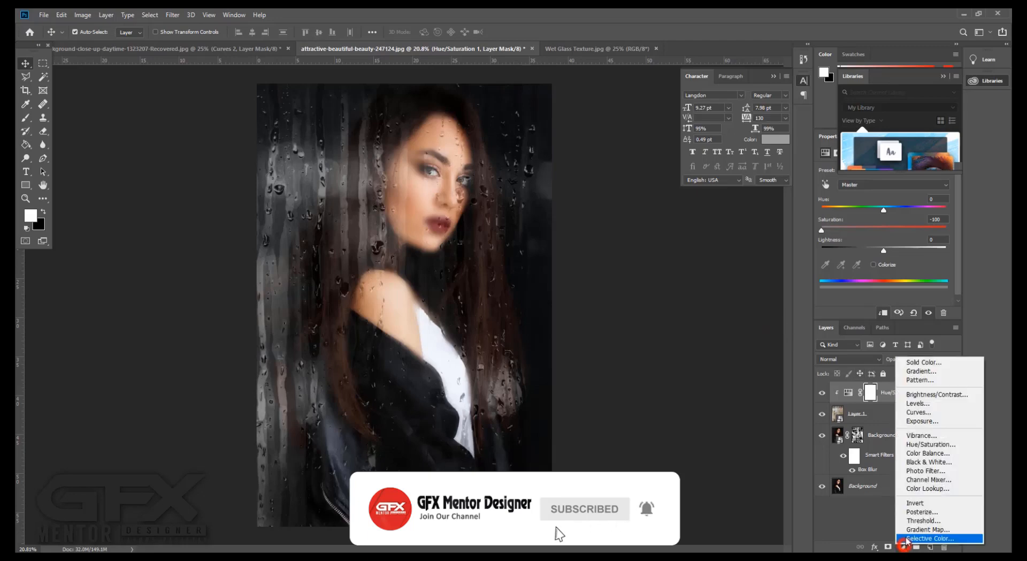
left_click(923, 413)
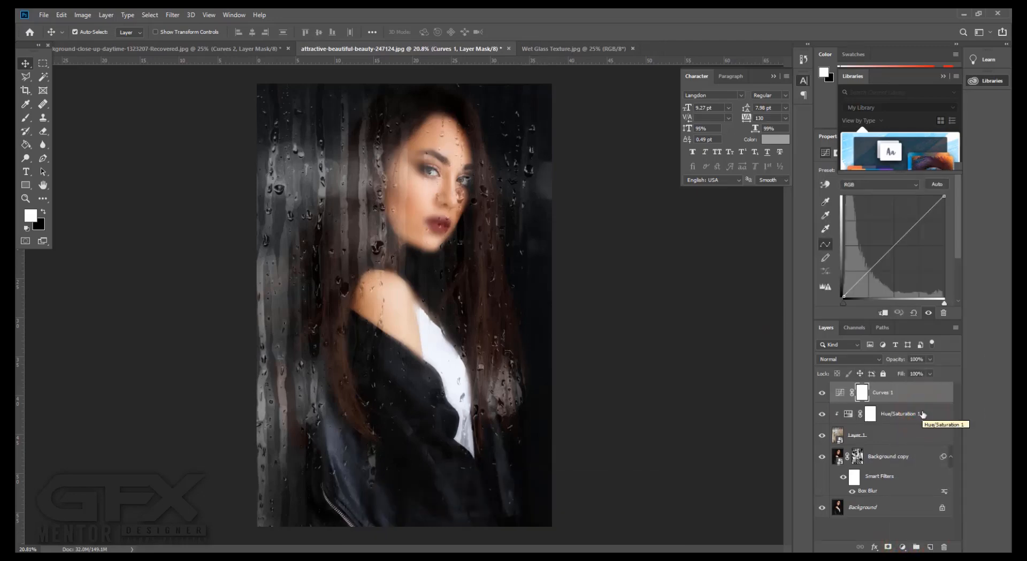
left_click(876, 401, "alt")
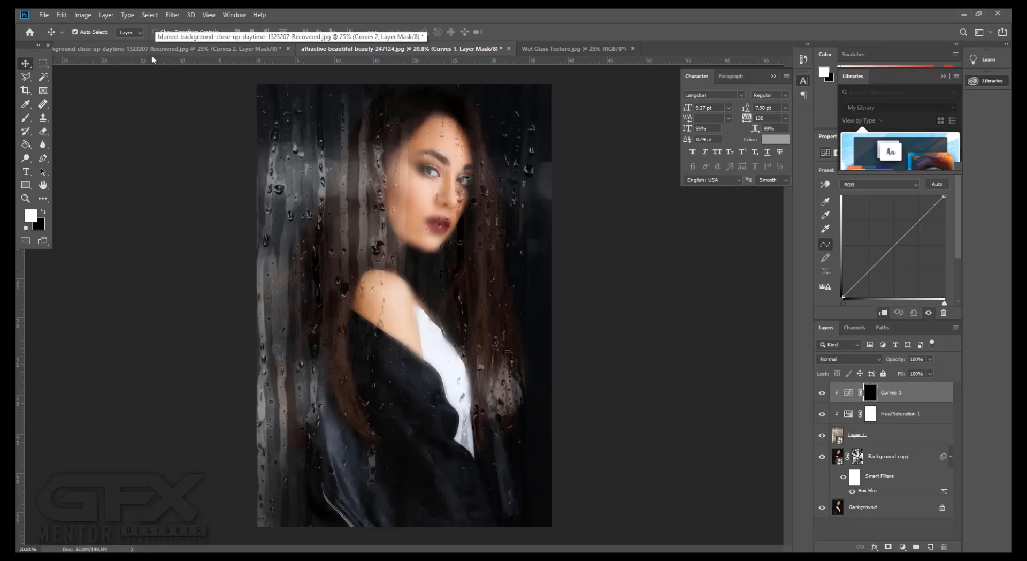
Paint white on the Curves mask over the glass in the image's upper-left area, enlarging the Hard Round brush to 600 px.
left_click(24, 118)
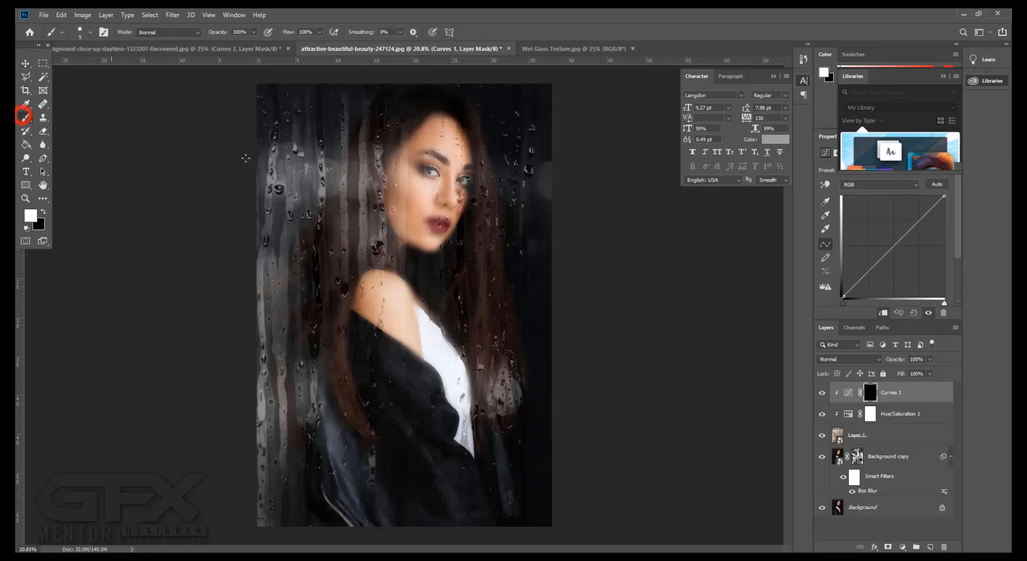
right_click(367, 182)
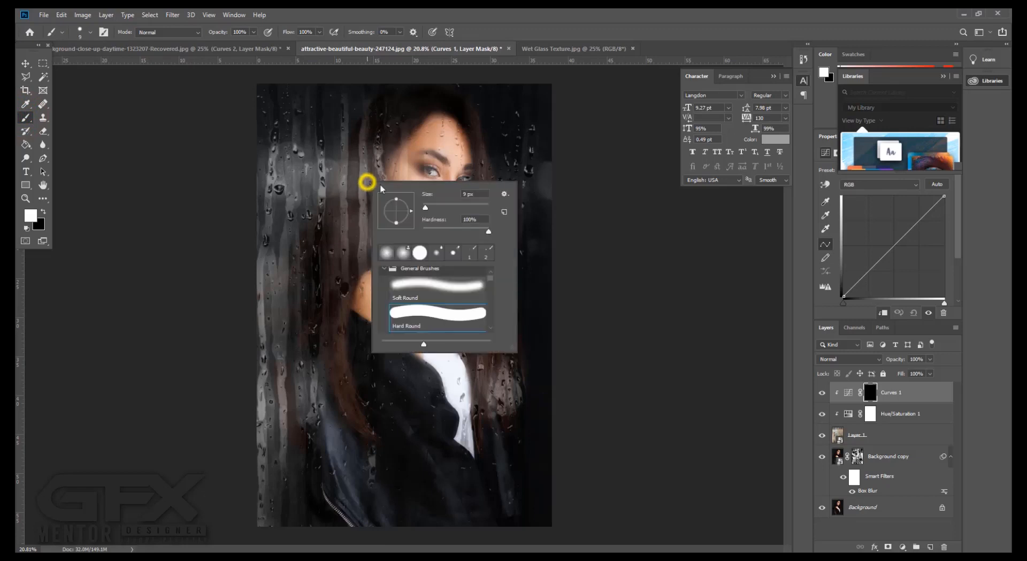
left_click_drag(467, 207, 473, 206)
left_click(319, 32)
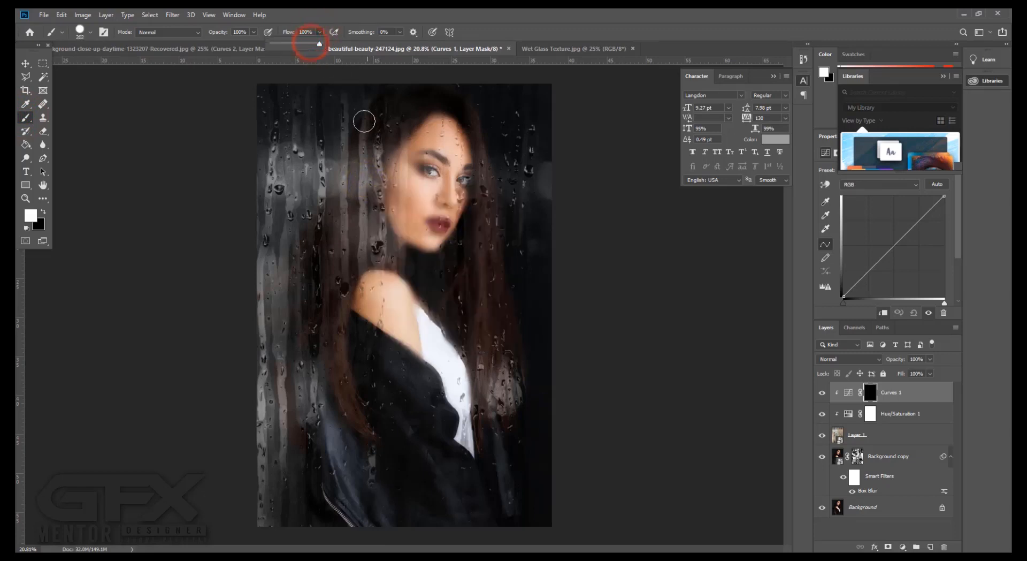
right_click(364, 122)
left_click(471, 144)
left_click(331, 115)
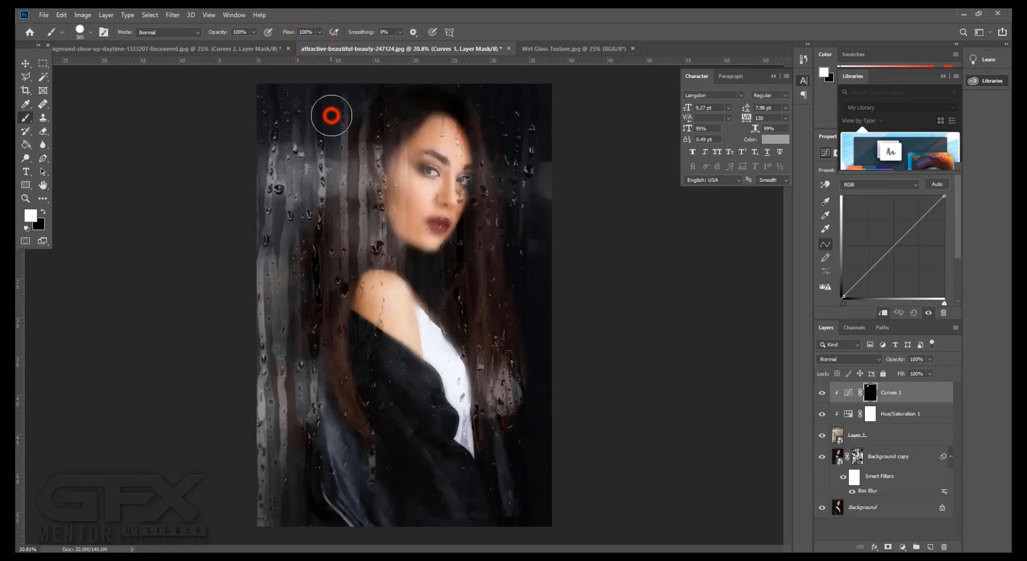
key("bracketright")
key("bracketright")
key("bracketright")
left_click_drag(330, 114, 286, 210)
left_click_drag(287, 102, 297, 239)
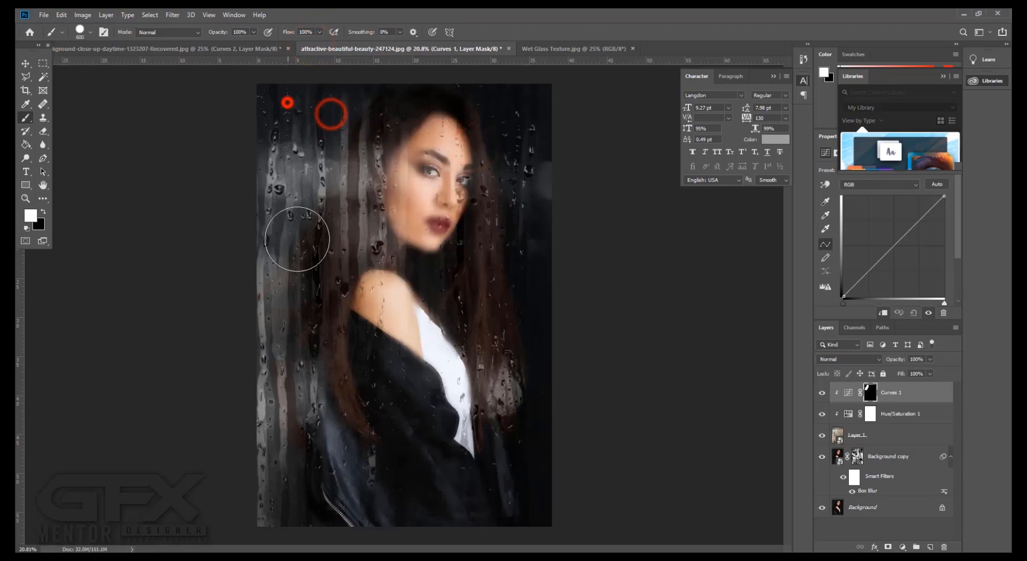
Switch to the Soft Round brush and paint white on the Curves mask along both sides of the portrait.
right_click(328, 154)
left_click(368, 255)
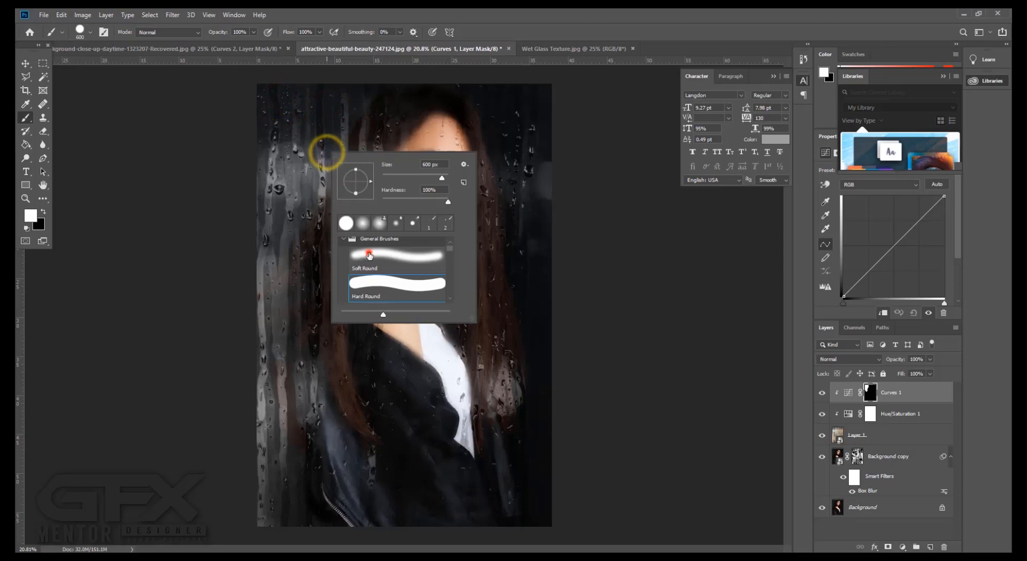
left_click_drag(294, 148, 301, 233)
left_click_drag(330, 141, 272, 334)
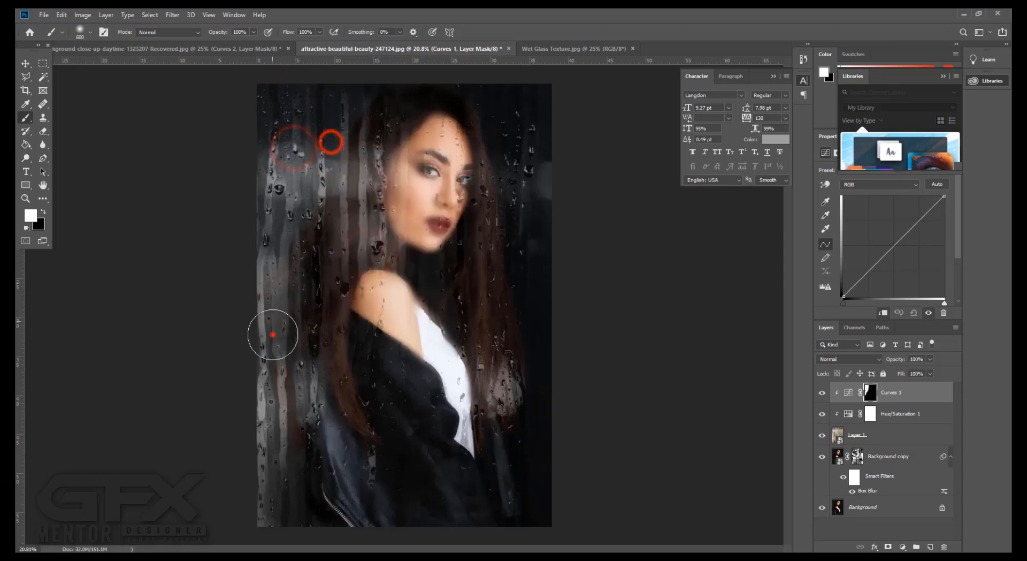
mouse_move(529, 108)
left_mouse_down()
mouse_move(505, 115)
mouse_move(497, 99)
left_mouse_up()
left_click_drag(533, 390, 512, 461)
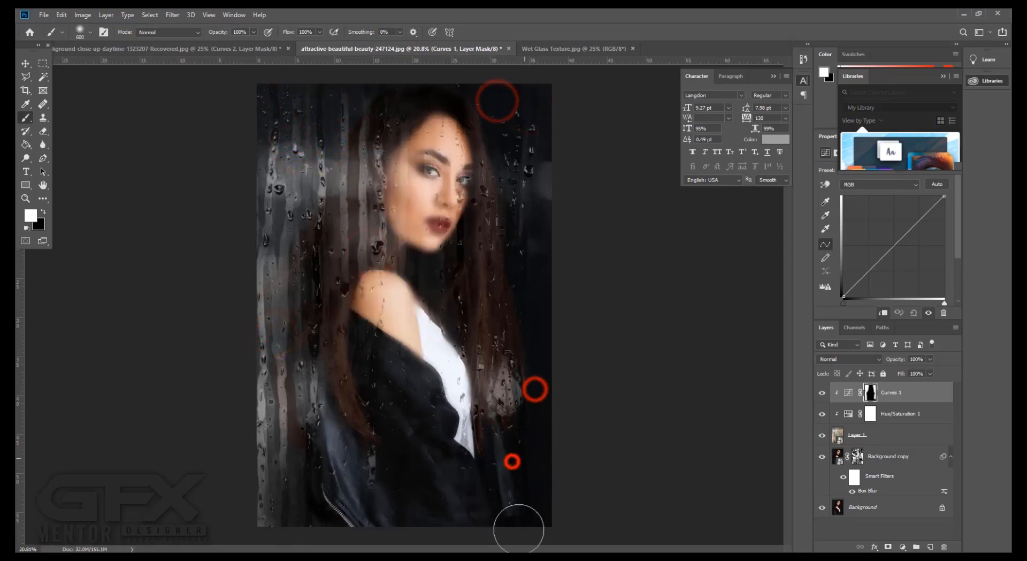
Brighten the glass by moving the curve's white point inward, and extend the mask over the image's right side and upper edge.
left_click_drag(944, 302, 926, 305)
left_click(532, 421)
left_click(506, 448)
left_click(475, 314)
left_click(533, 393)
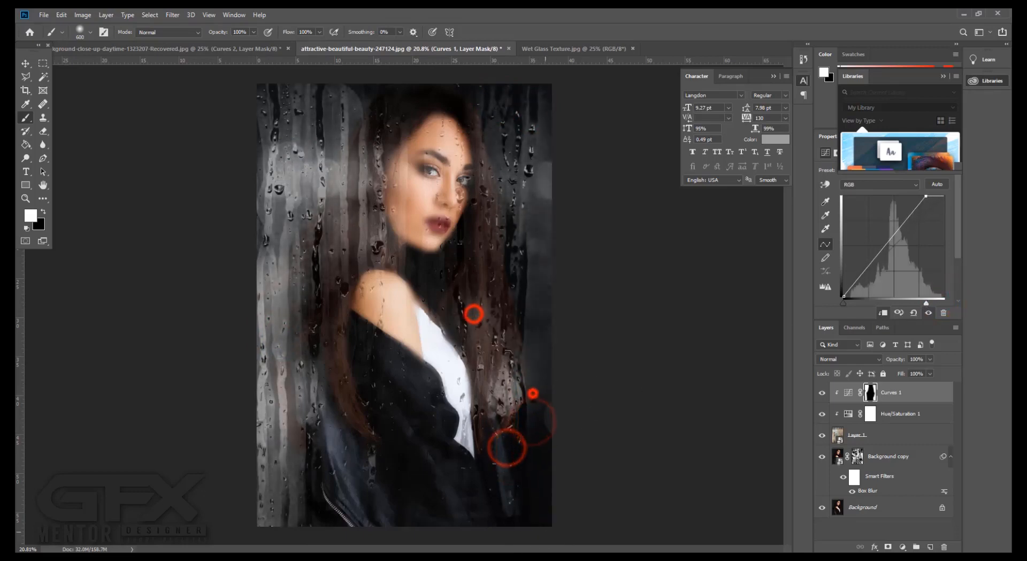
left_click(534, 474)
left_click(506, 434)
left_click(486, 87)
left_click(364, 84)
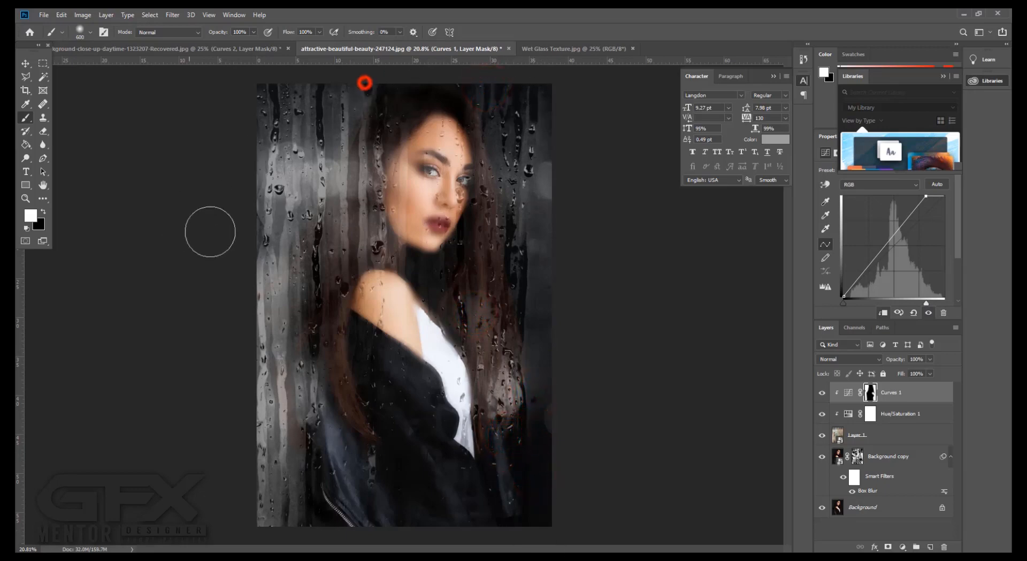
Paint white on the Curves mask down the image's left edge and around the lower-left part of the jacket.
left_click(250, 235)
left_click(267, 410)
left_click(277, 530)
left_click(337, 479)
left_click(316, 479)
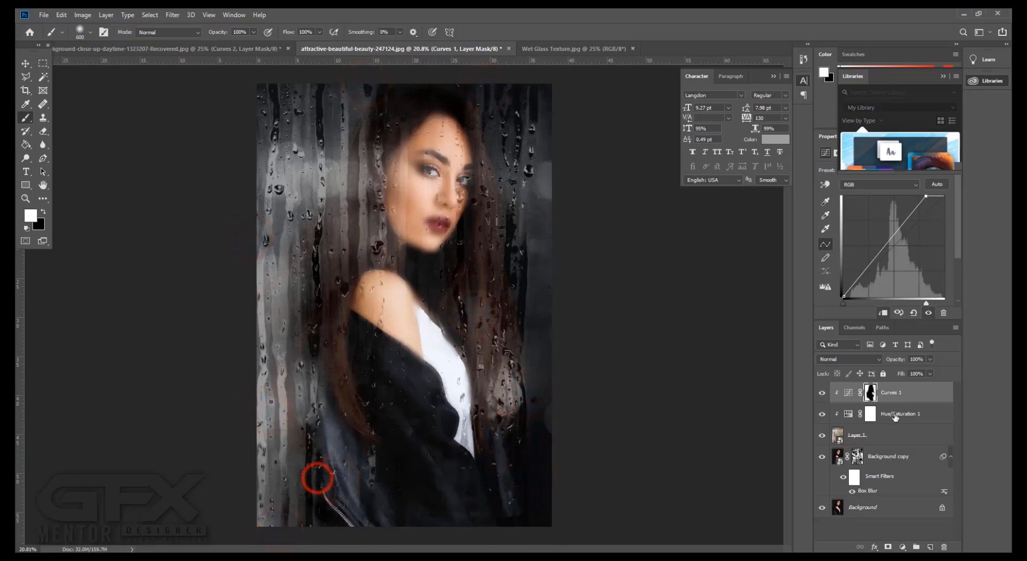
Add a Curves adjustment clipped to Background copy, keep its mask white and raise the curve's black point slightly.
left_click(879, 459)
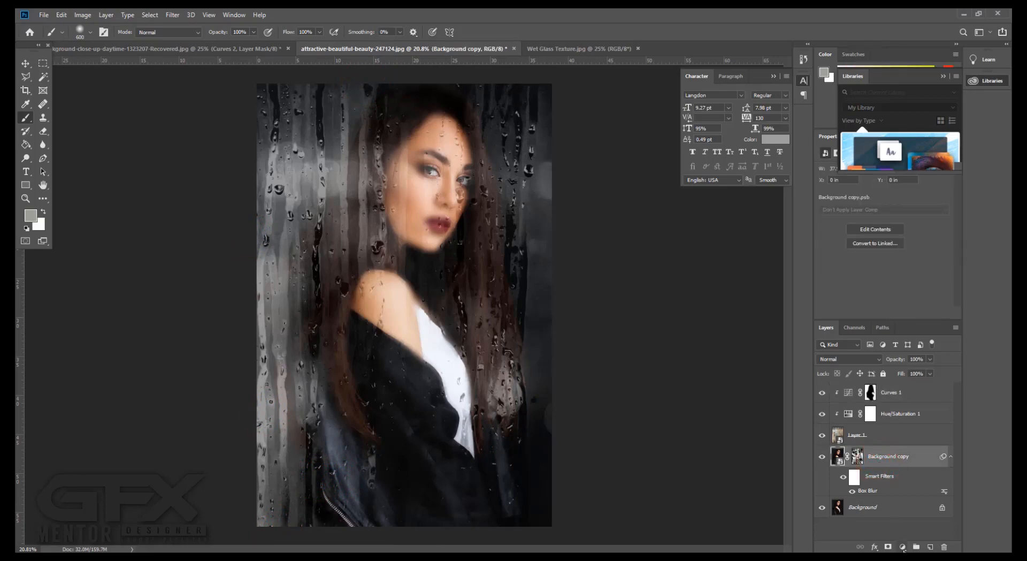
left_click(903, 546)
left_click(911, 414)
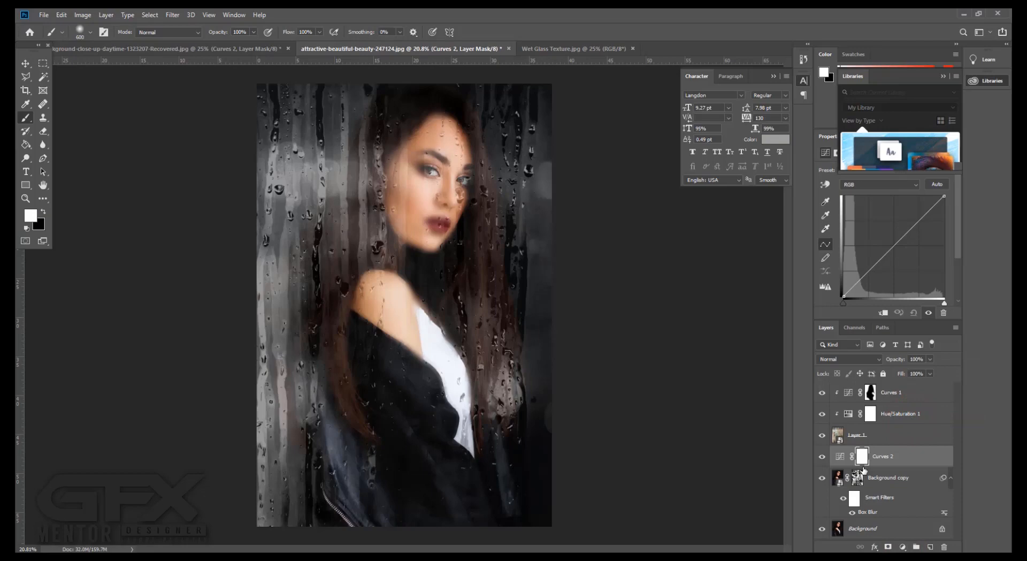
key("ctrl+i")
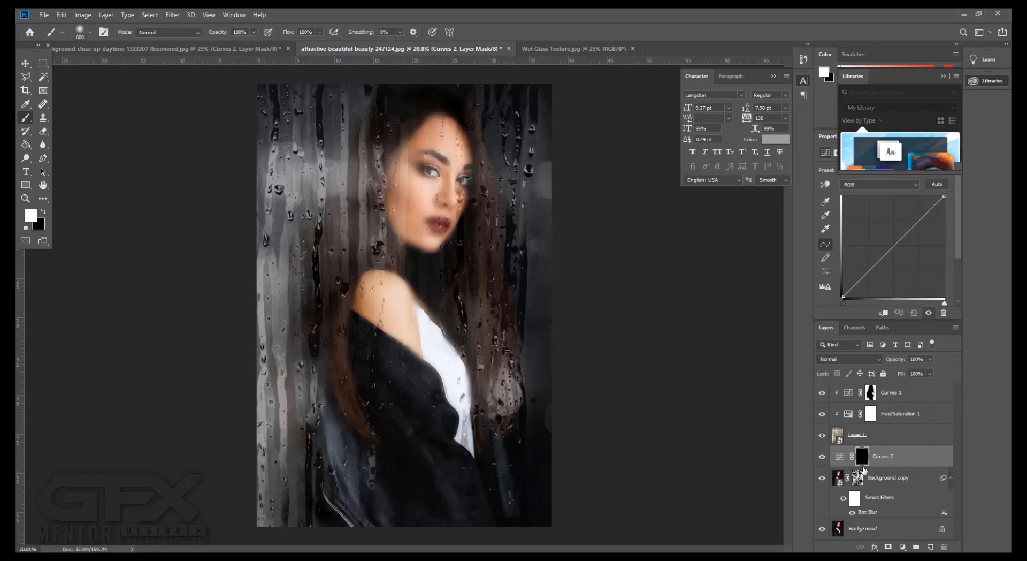
left_click(863, 464, "alt")
key("ctrl+alt+g")
left_click(874, 466, "alt")
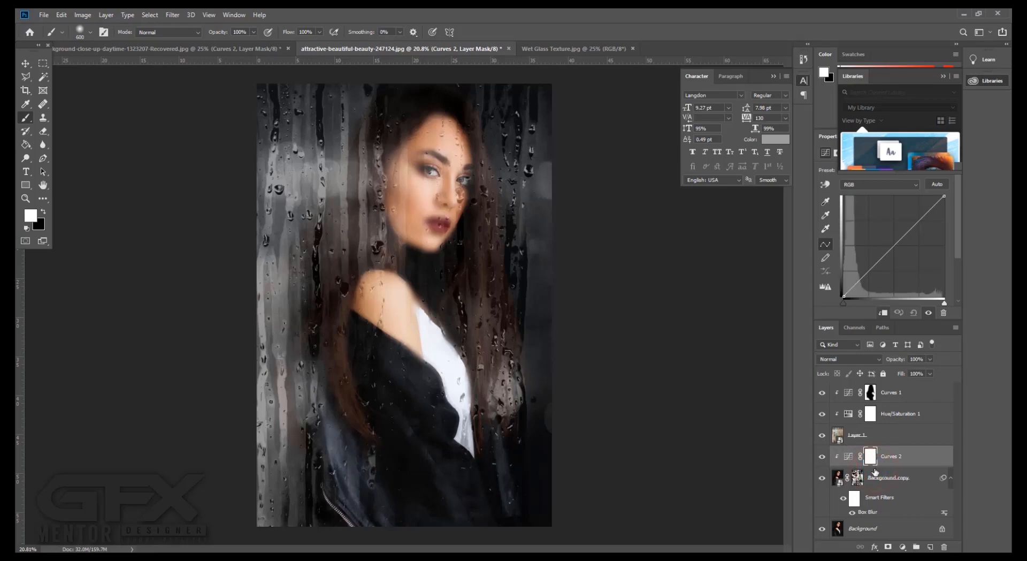
left_click_drag(844, 296, 841, 290)
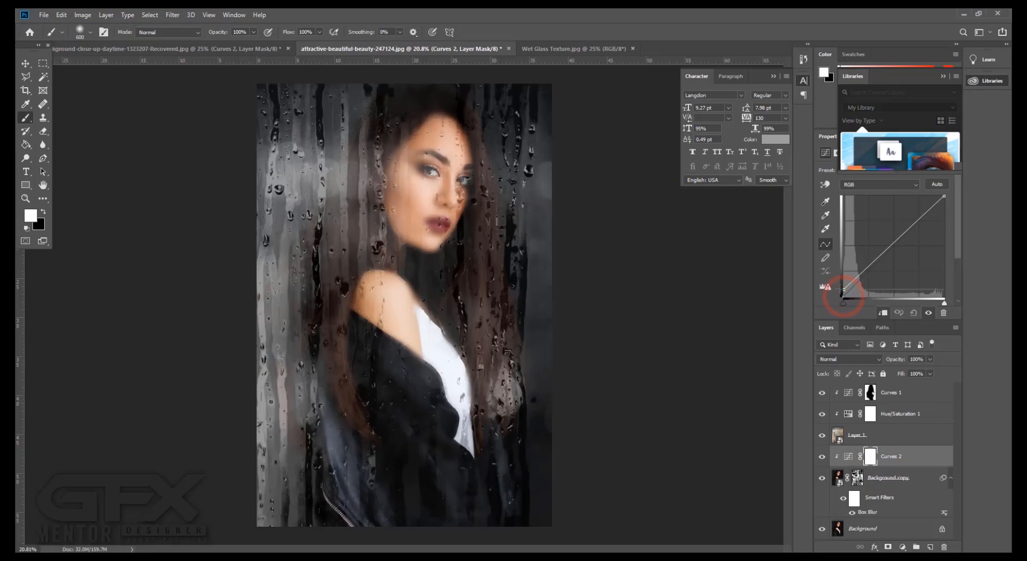
Duplicate the Background layer, place the copy directly above Curves 2, and hide it with a black layer mask.
left_click(861, 530)
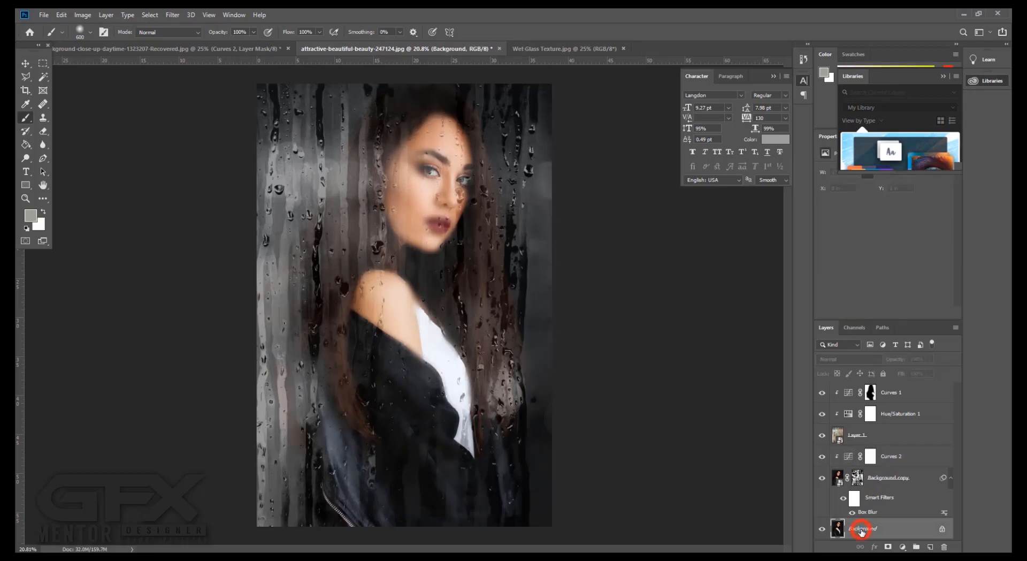
right_click(866, 527)
left_click(906, 420)
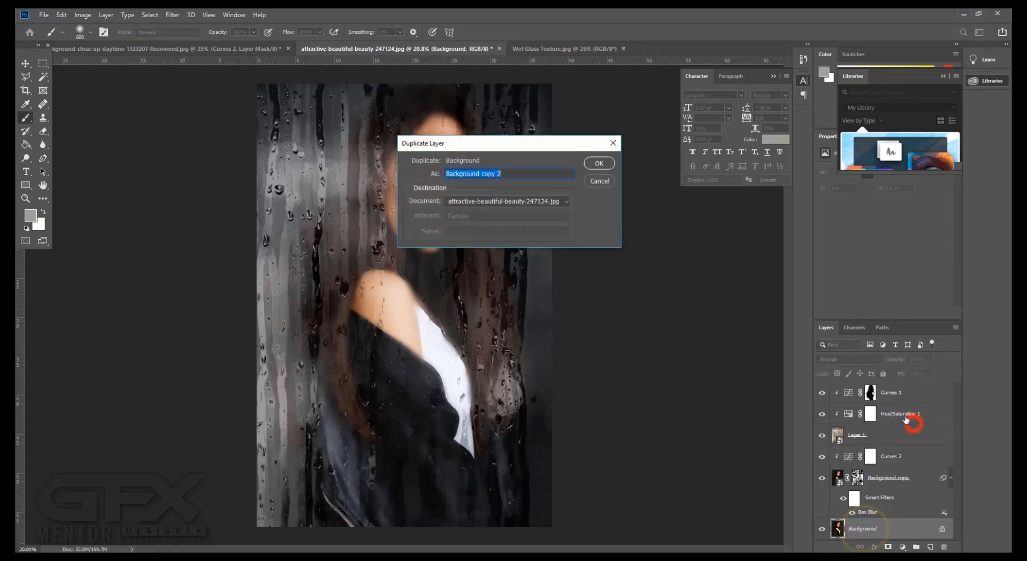
left_click(599, 163)
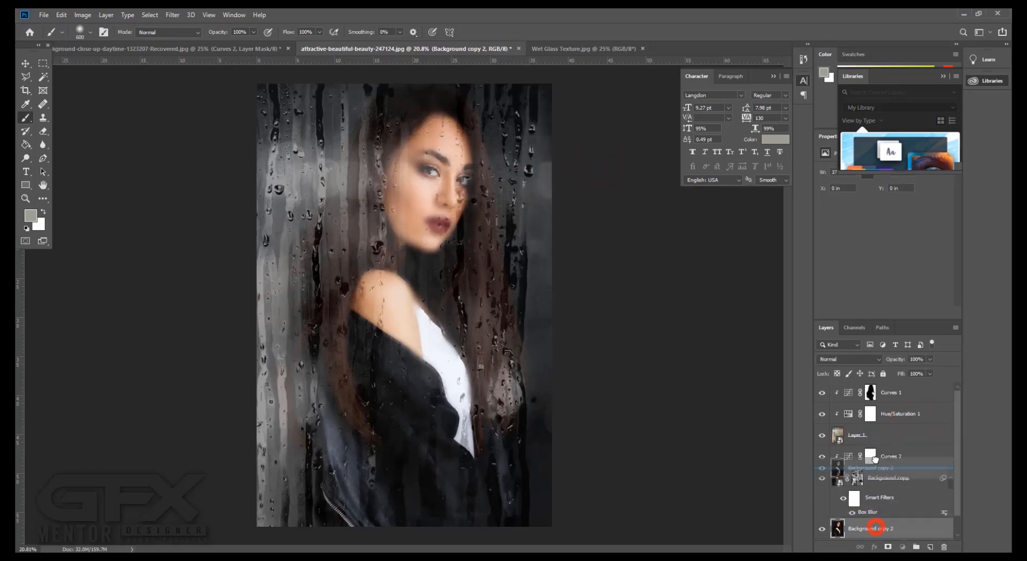
left_click_drag(877, 528, 873, 448)
scroll(874, 451, "down", 1)
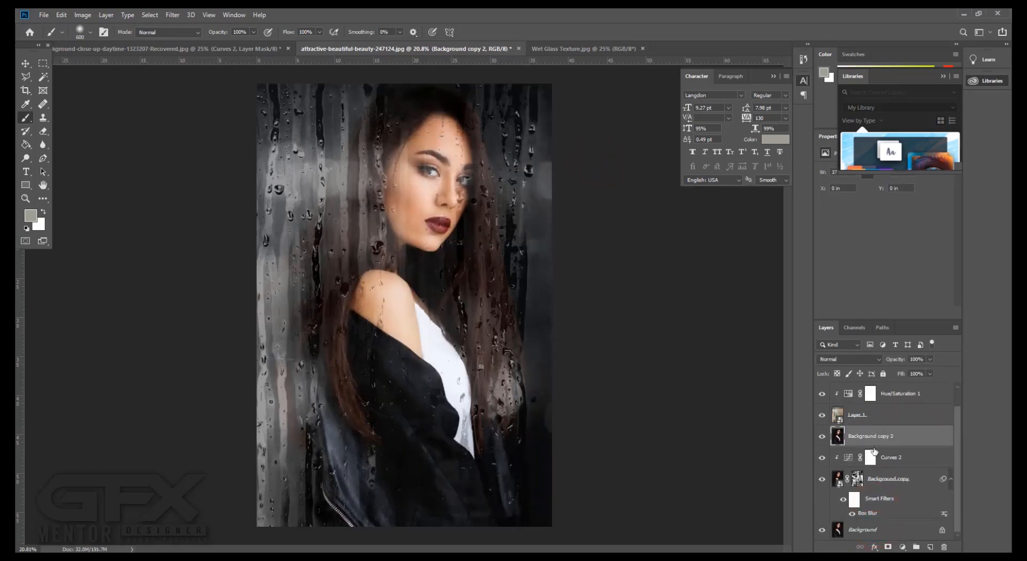
left_click(889, 546, "alt")
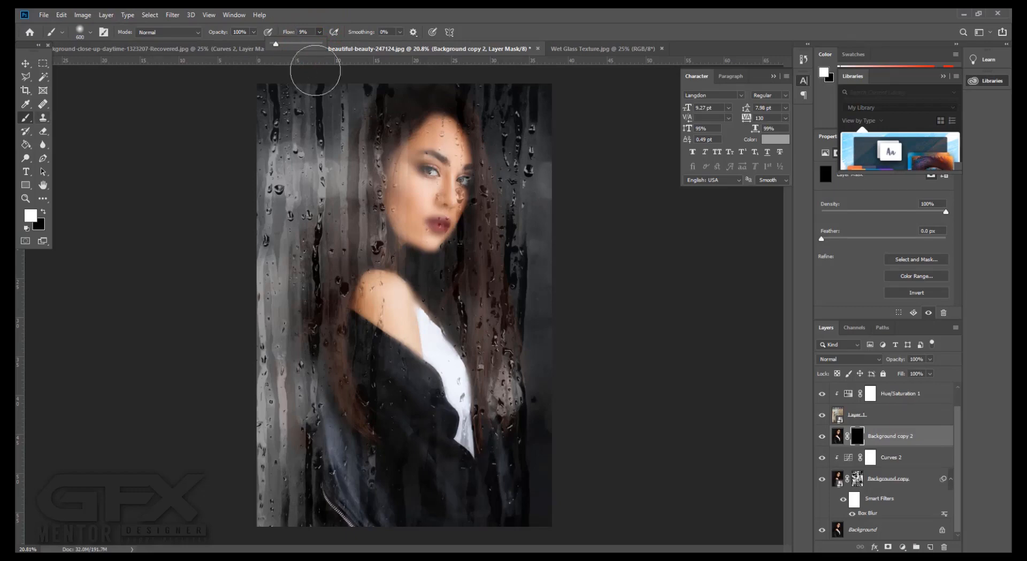
Paint white at 9% flow on the Background copy 2 mask over the upper face, chest and white top.
left_click(431, 145)
left_click(429, 167)
left_click(390, 195)
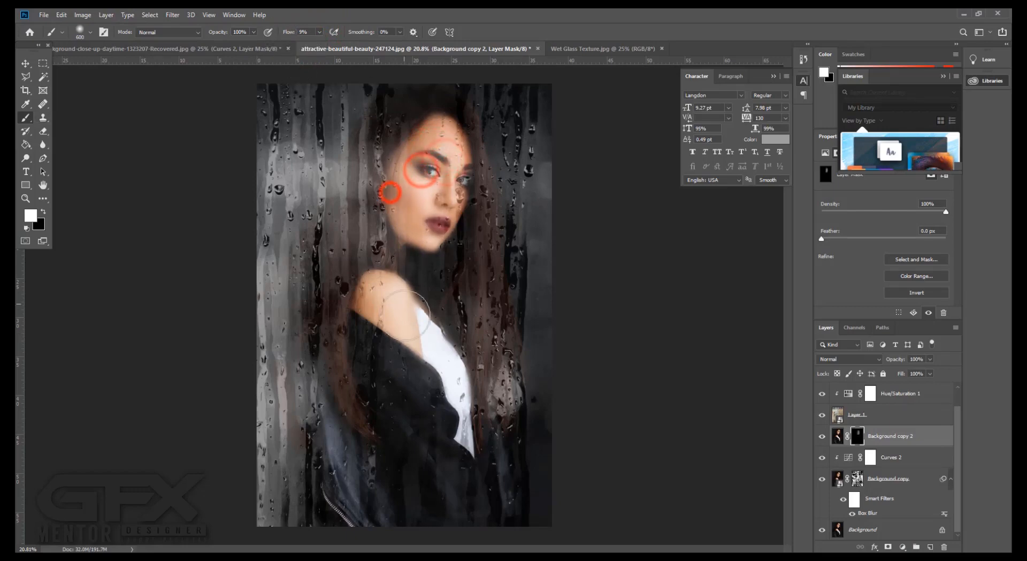
left_click(401, 306)
left_click(407, 328)
left_click(430, 329)
left_click(446, 365)
left_click(460, 373)
Build up white on the Background copy 2 mask over the cheek, eyes, forehead and hair.
left_click(430, 190)
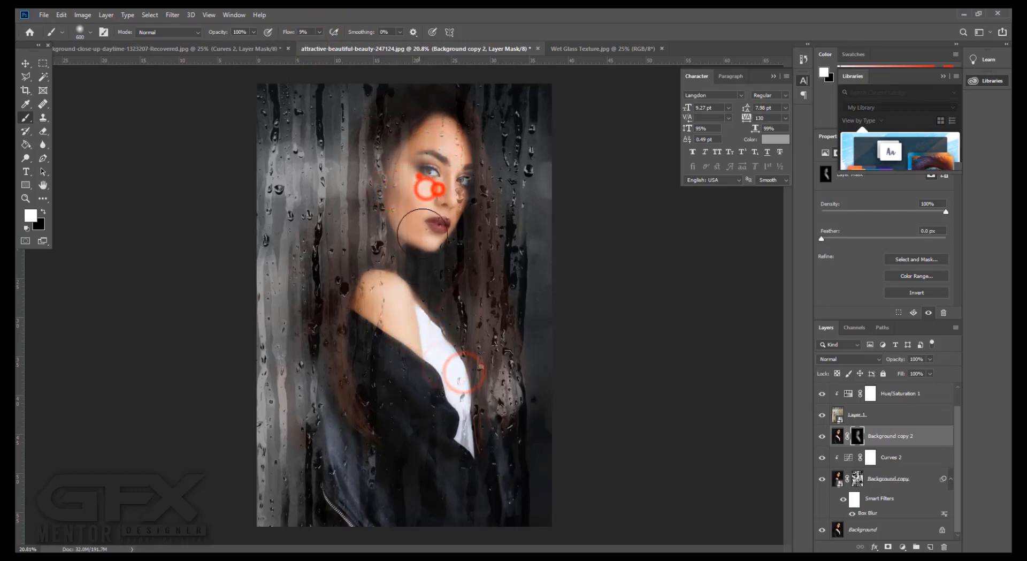
left_click(419, 176)
left_click(431, 157)
left_click(450, 145)
left_click(435, 128)
left_click(402, 168)
left_click(429, 93)
left_click(397, 107)
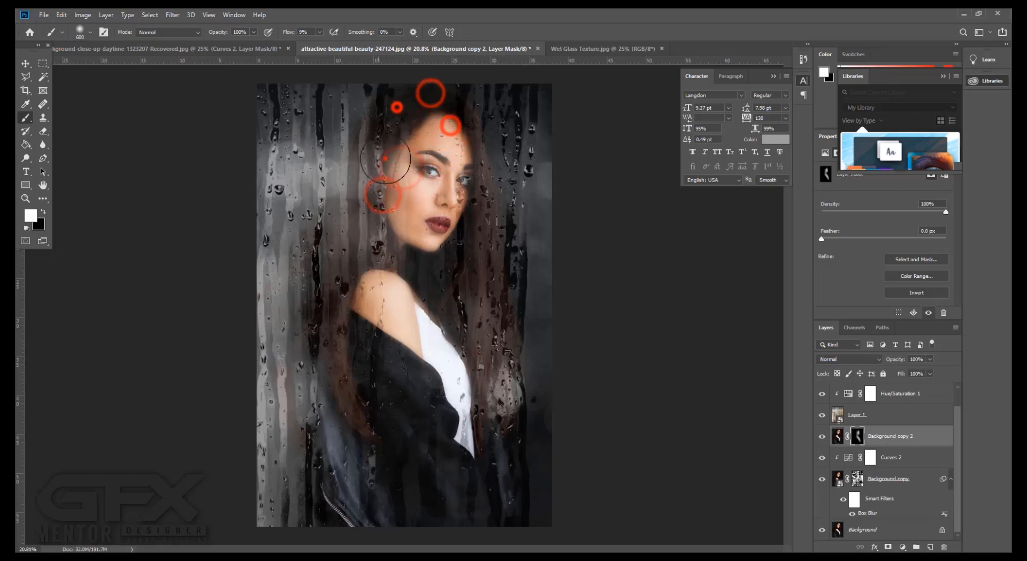
Extend the white mask painting over the side of the face, the chin, the bare shoulder and the white top's edge.
left_click(386, 159)
left_click(432, 199)
left_click(407, 220)
left_click(371, 274)
left_click(379, 296)
left_click(387, 294)
mouse_move(474, 435)
left_mouse_down()
mouse_move(462, 433)
mouse_move(374, 293)
left_mouse_up()
left_click_drag(431, 164, 466, 163)
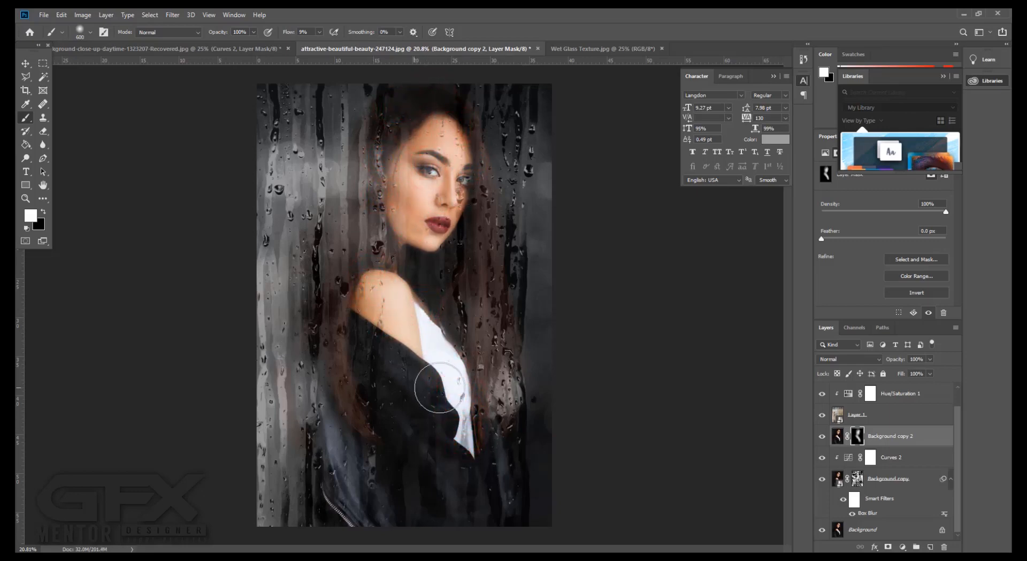
left_click(440, 389)
Add a Color Lookup adjustment layer above Curves 1, undoing the extra mask added to Curves 1.
left_click(892, 395)
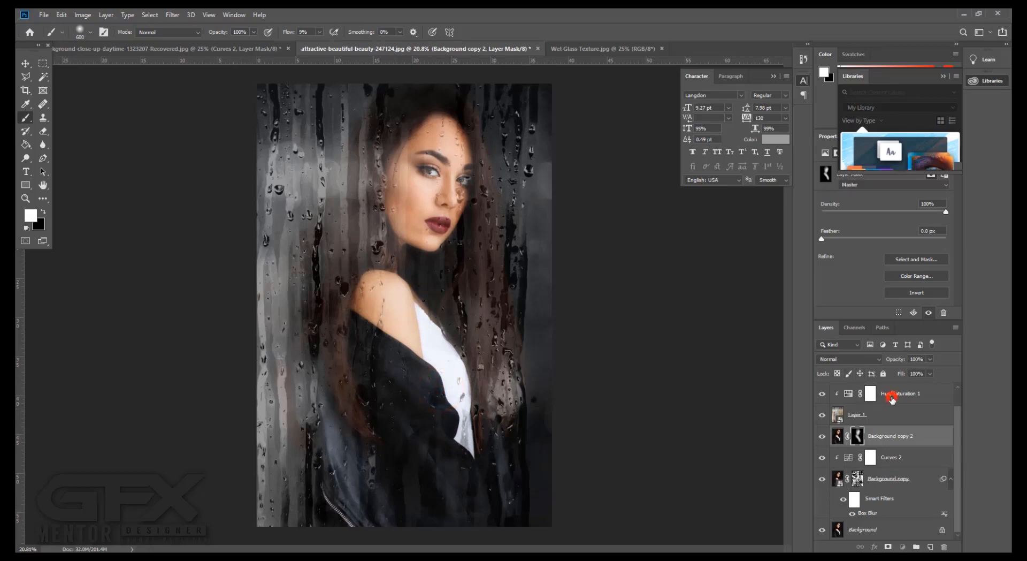
scroll(892, 396, "up", 1)
left_click(891, 396)
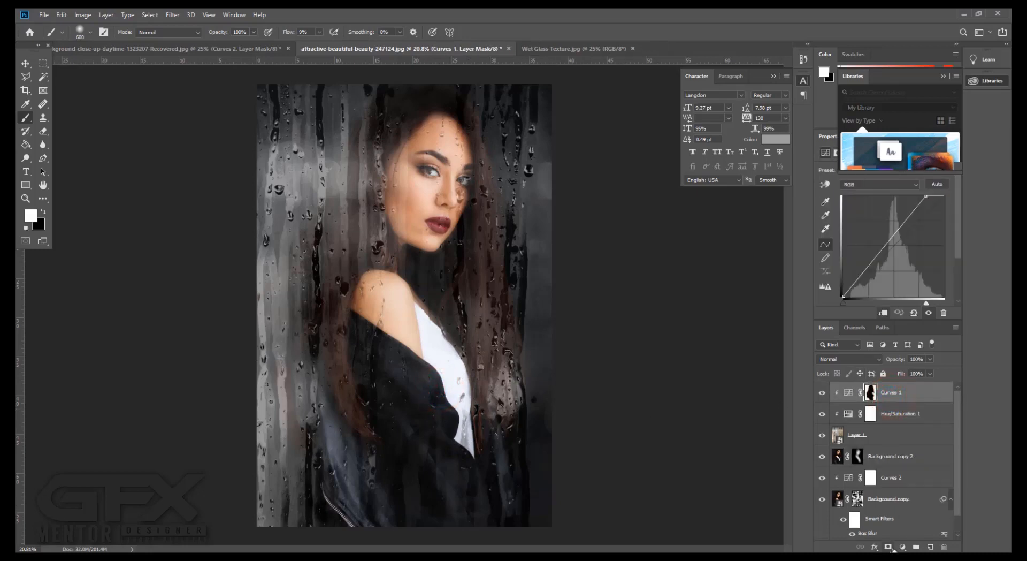
left_click(891, 547)
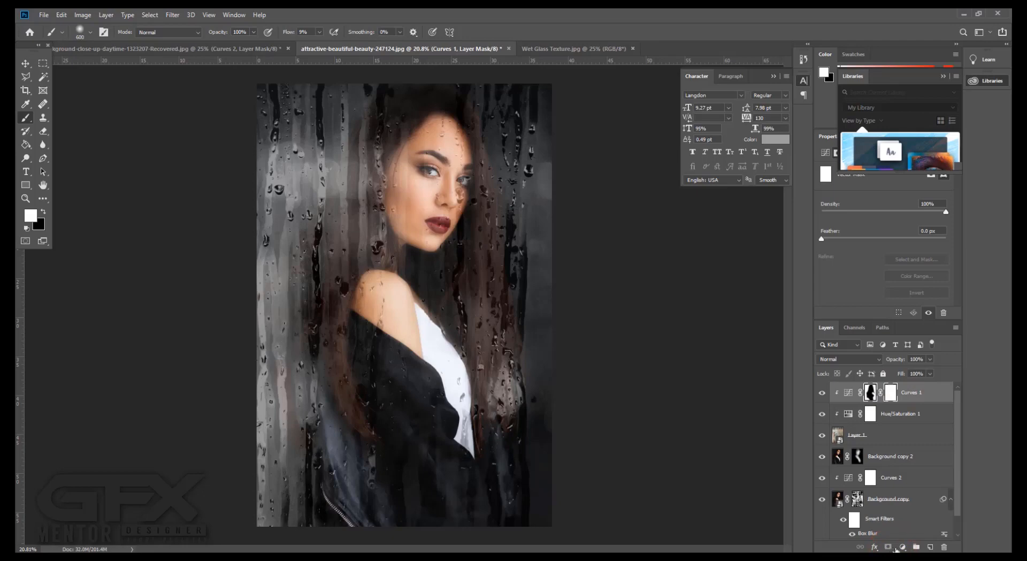
key("ctrl+z")
left_click(902, 546)
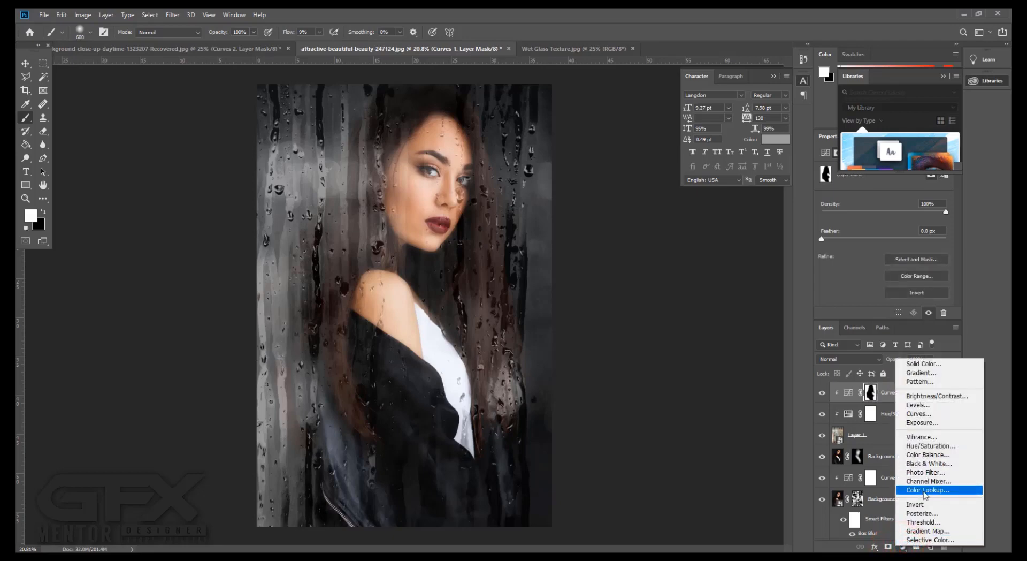
left_click(924, 490)
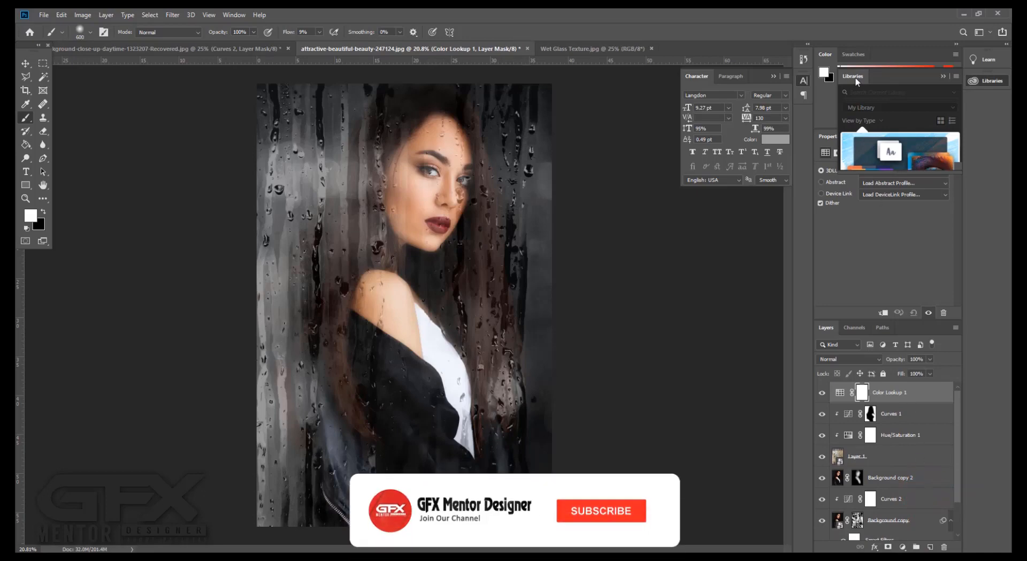
Uncover the Color Lookup settings by moving the Libraries panel away, and load the Fuji F125 Kodak 2393 3DLUT.
left_click_drag(855, 78, 799, 118)
left_click(888, 171)
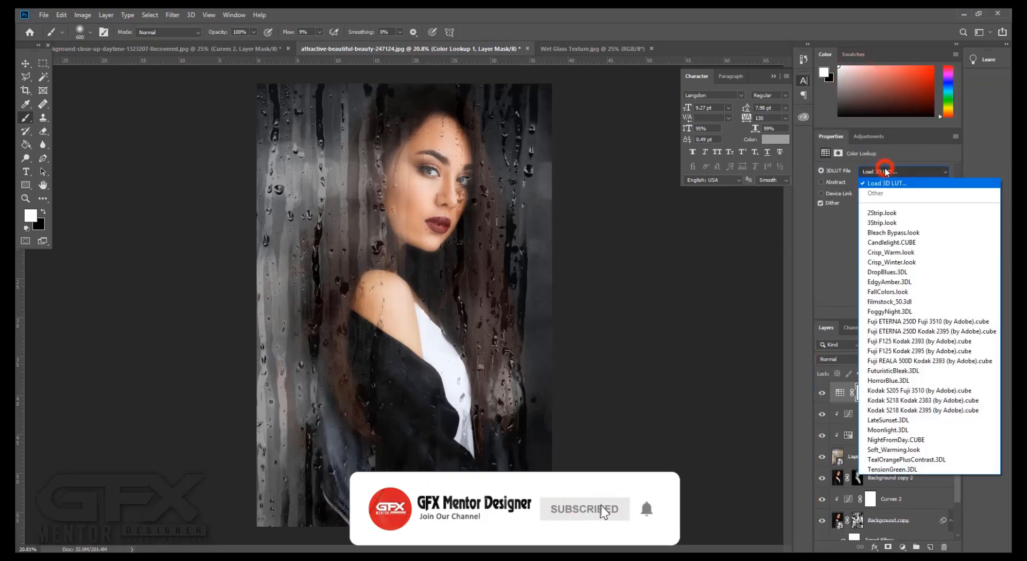
left_click(904, 341)
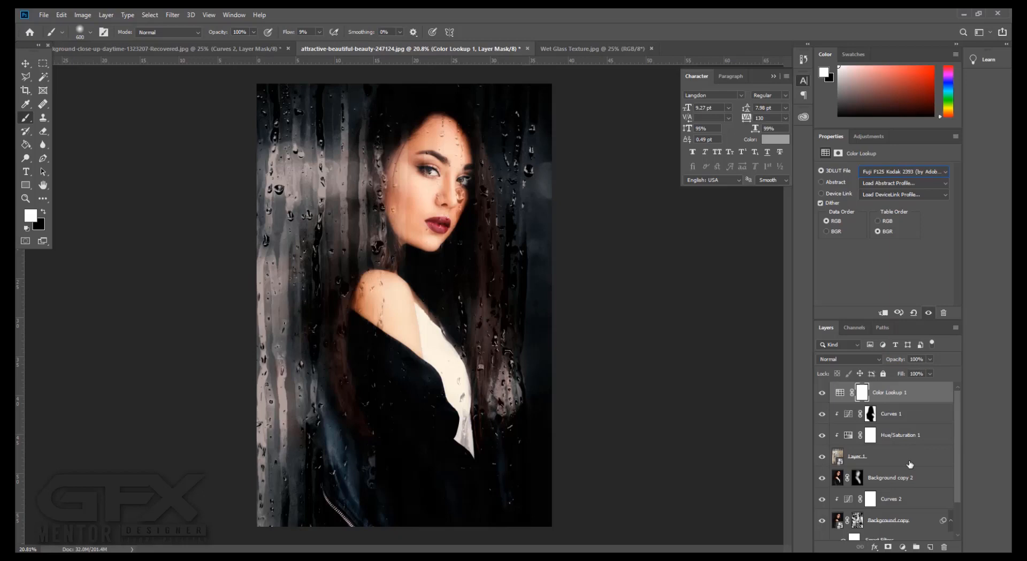
Lower the Color Lookup layer's opacity to 78% and change its 3DLUT file to Candlelight.CUBE.
mouse_move(929, 363)
left_mouse_down()
mouse_move(906, 372)
mouse_move(920, 368)
left_mouse_up()
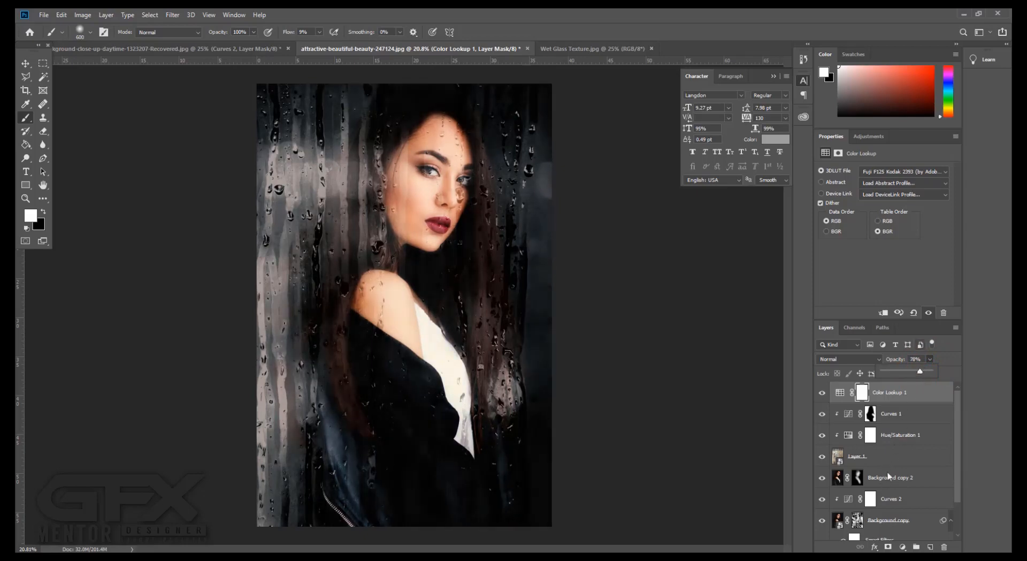
left_click(939, 354)
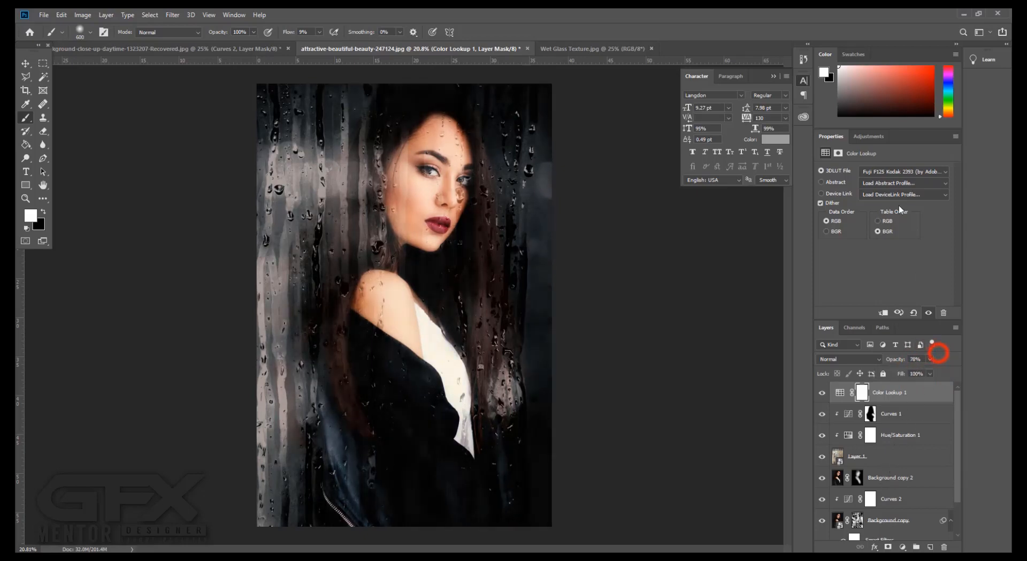
left_click(889, 170)
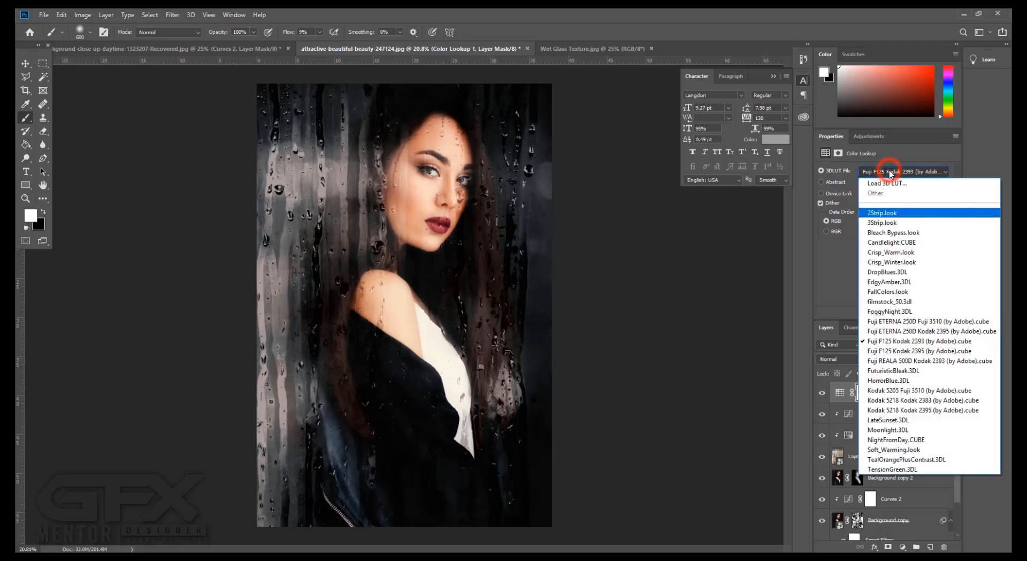
left_click(884, 242)
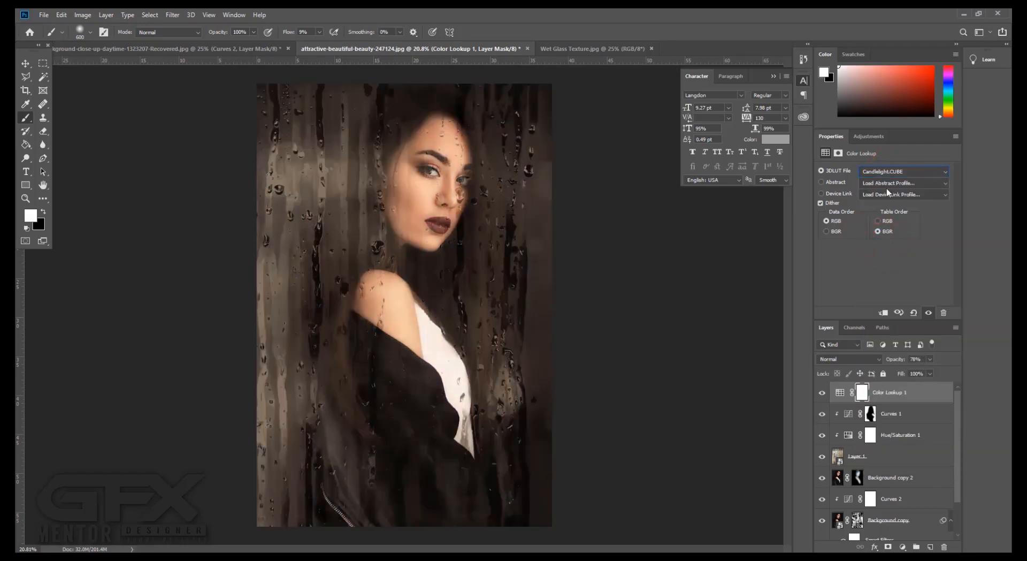